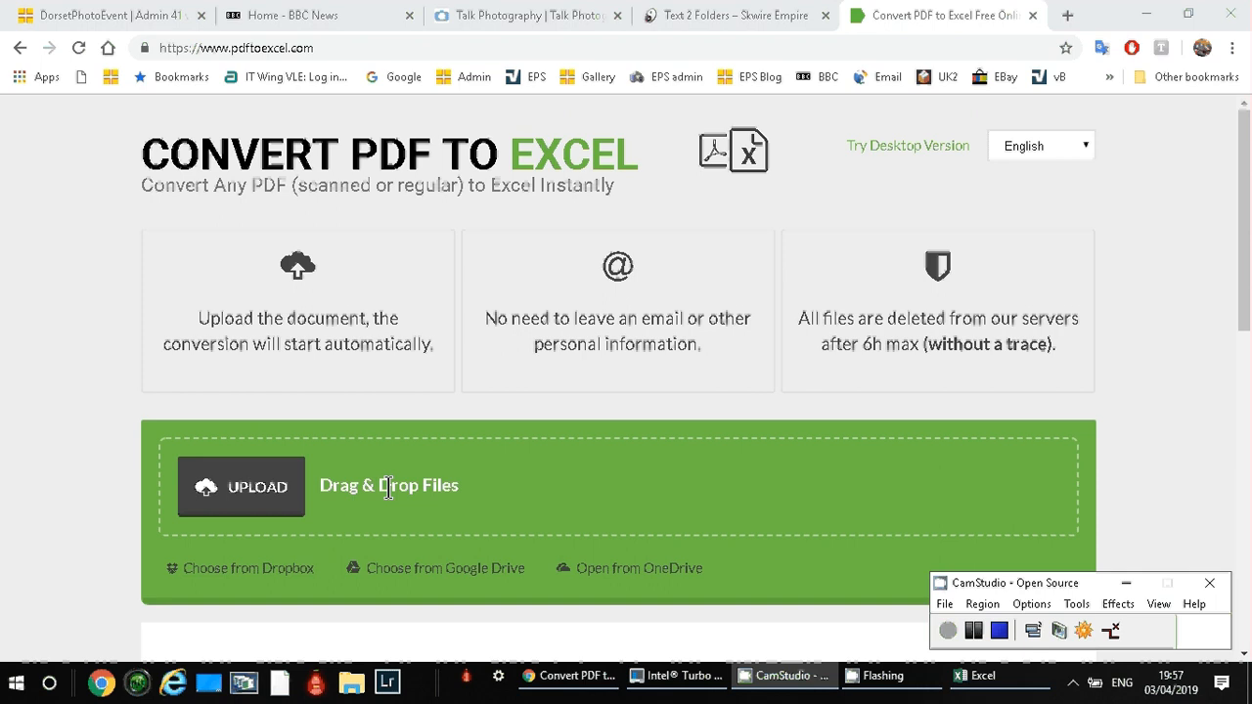
Upload the entry PDF from the Desktop to the converter.
left_click(260, 499)
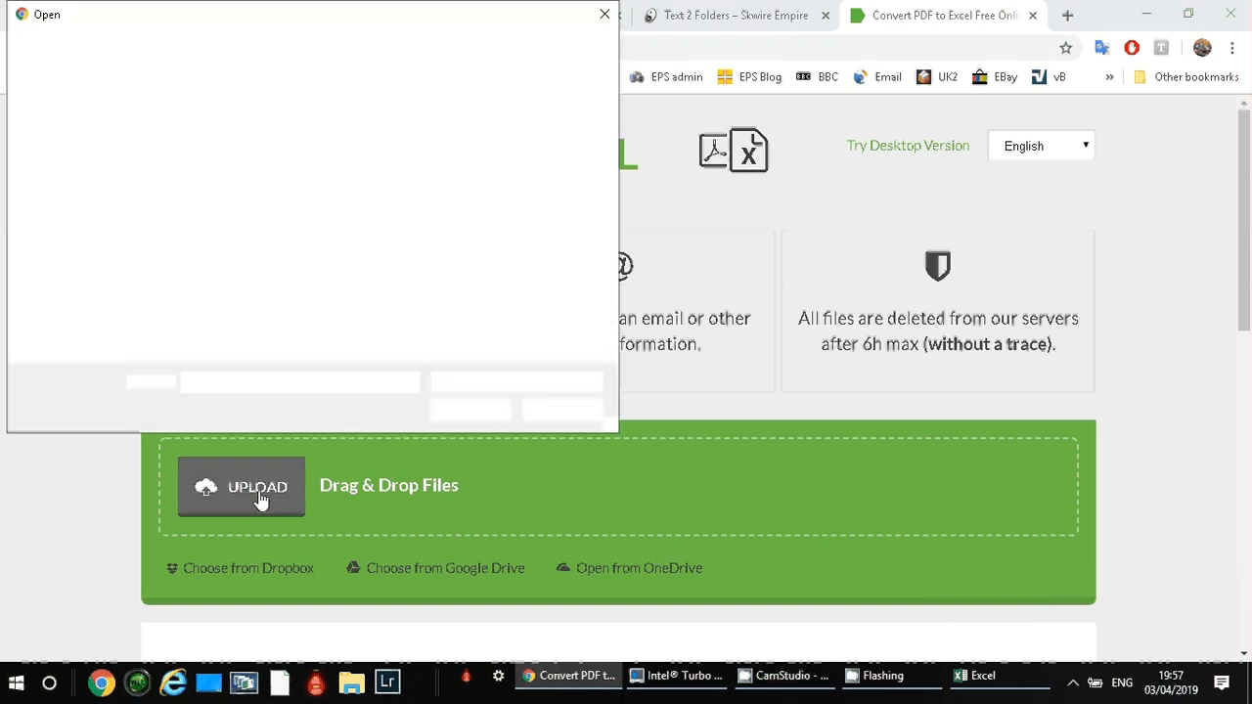
left_click(441, 176)
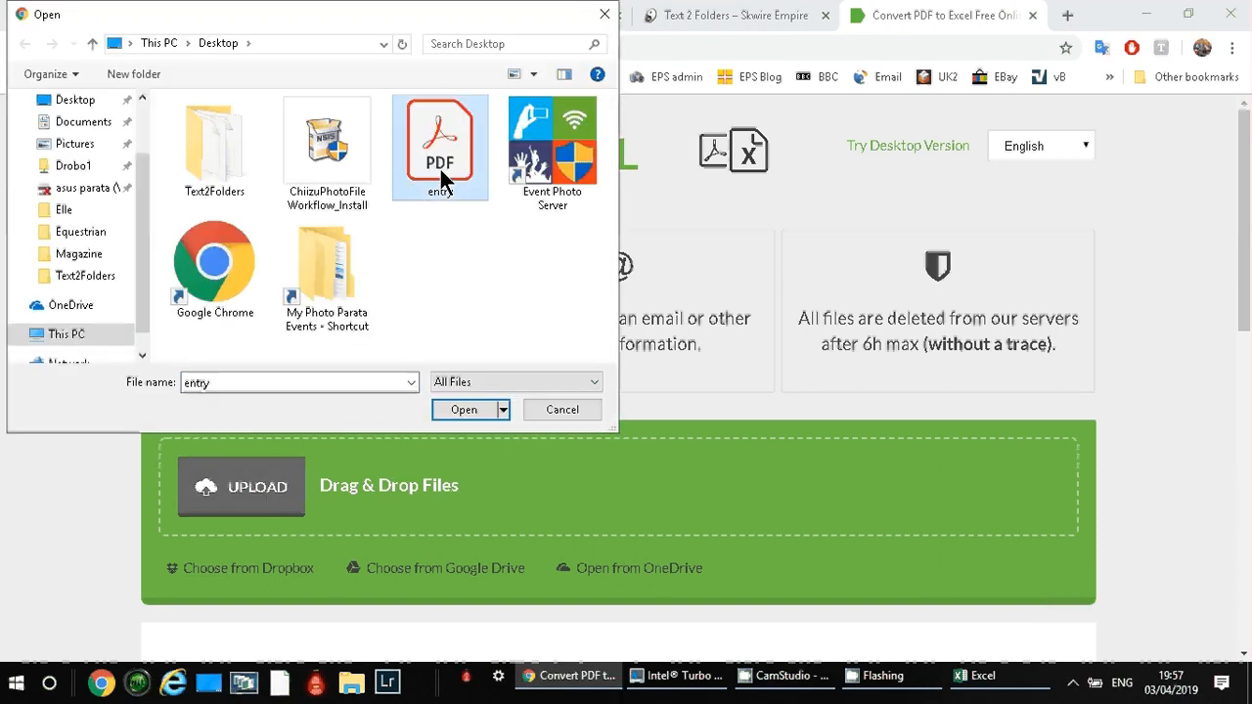
double_click(440, 169)
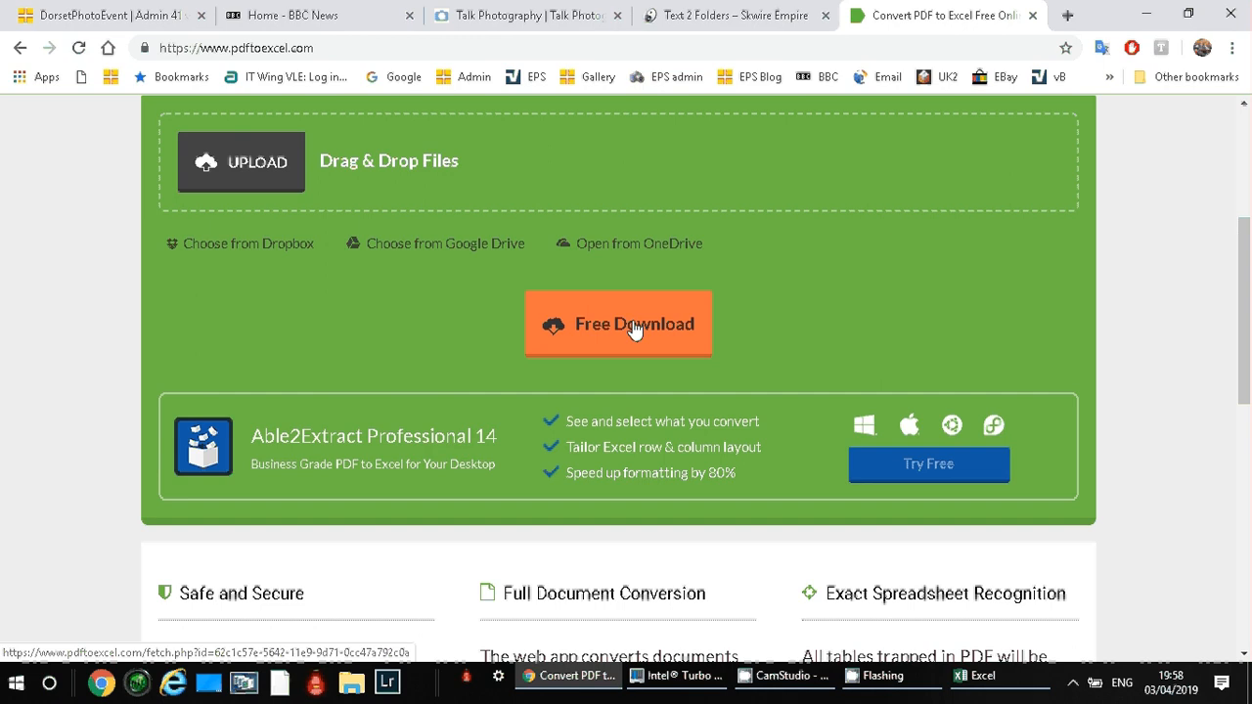
Download the converted spreadsheet and open entry (1).xlsx in Excel.
left_click(633, 329)
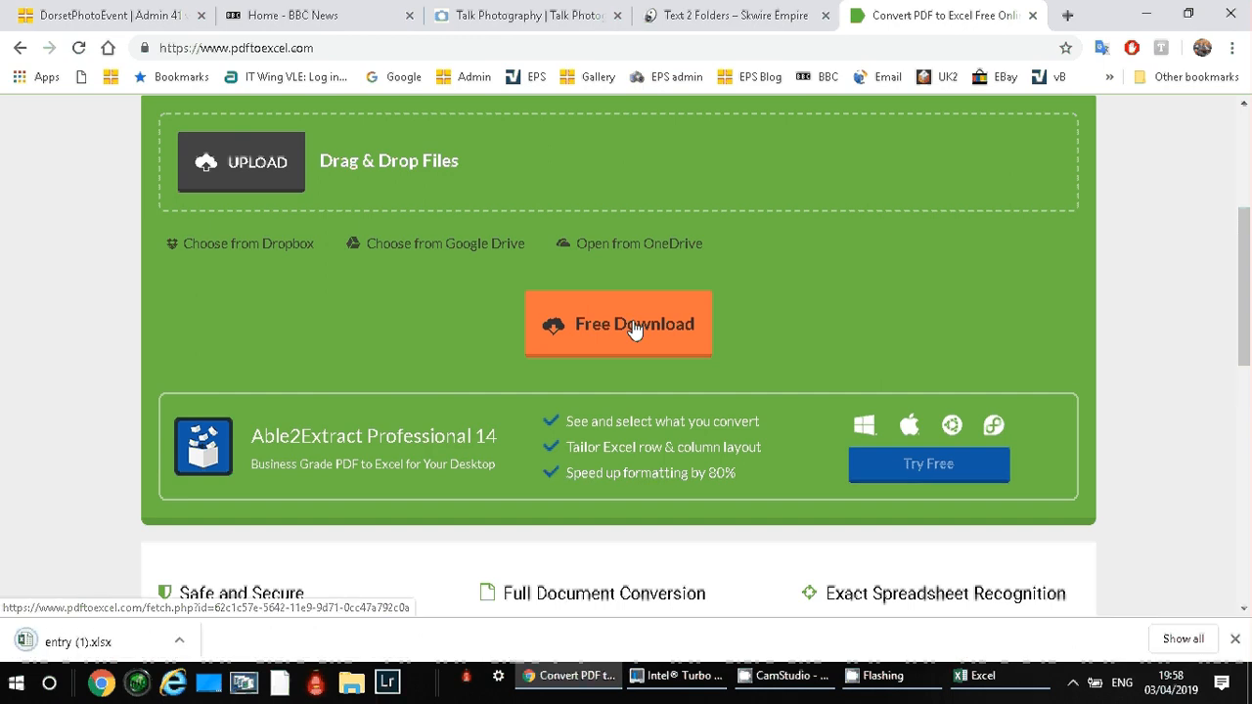
left_click(190, 640)
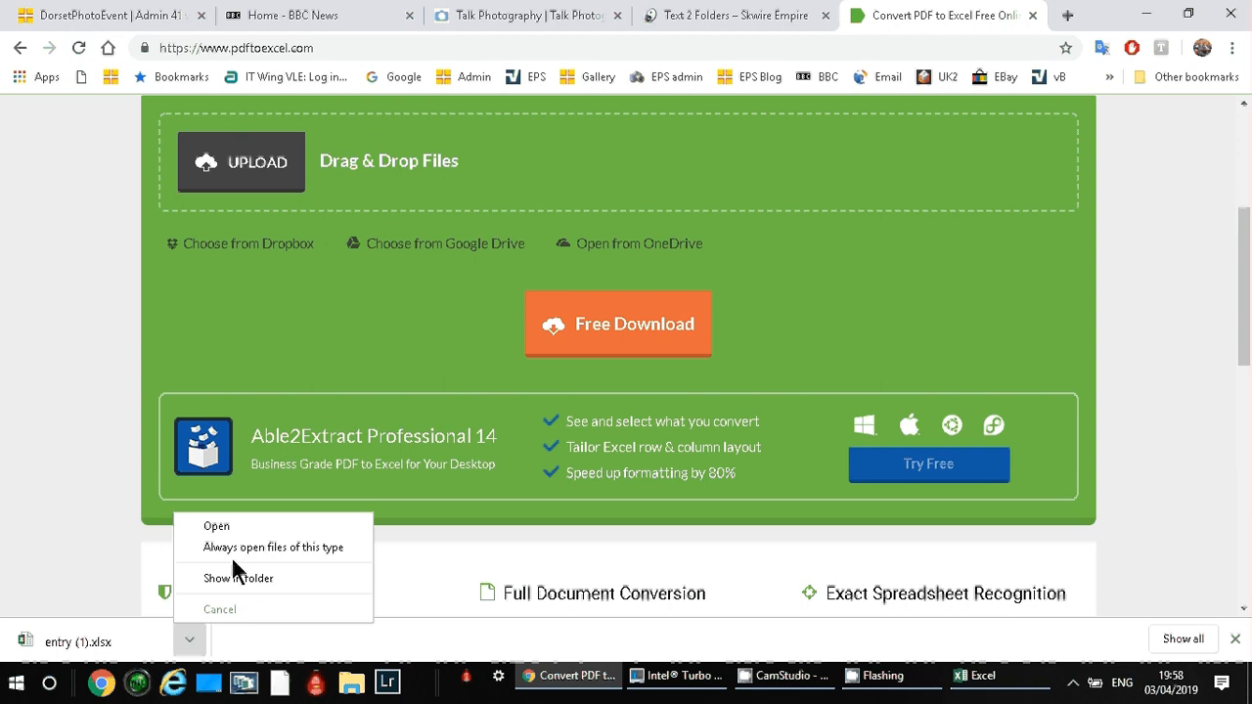
left_click(232, 528)
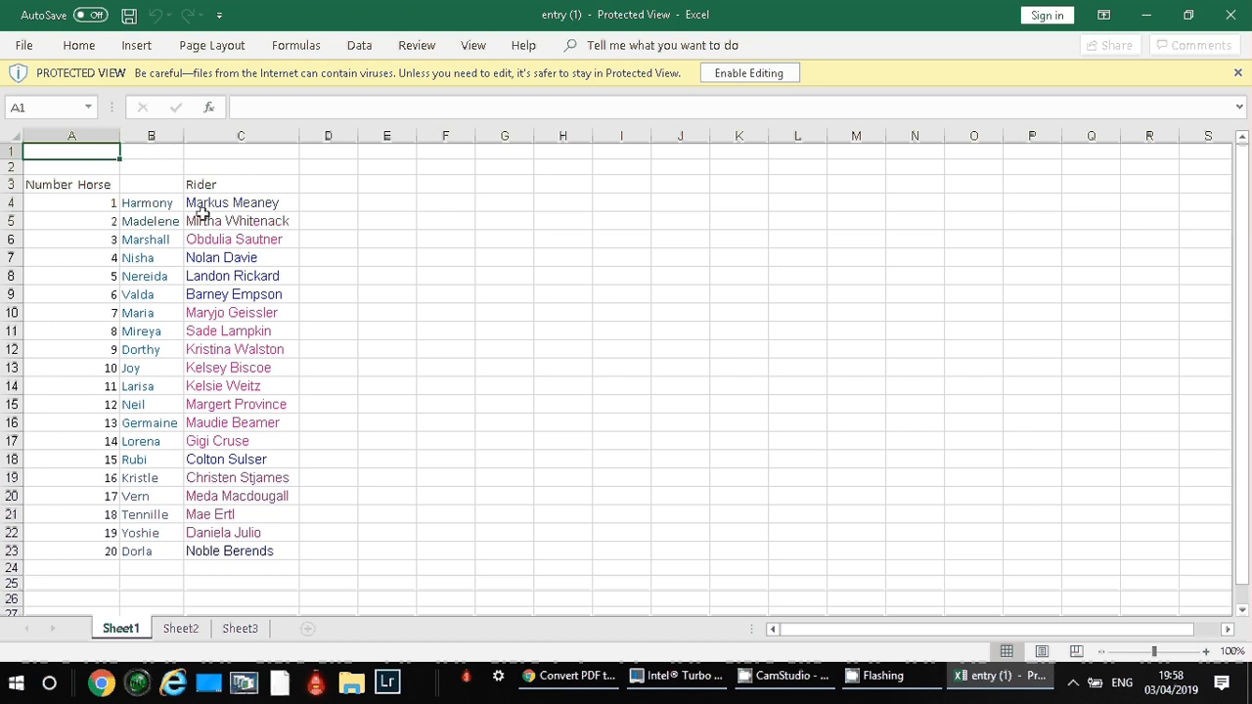
Select cell D4 beside the first entry and enable editing of the protected workbook.
left_click(326, 206)
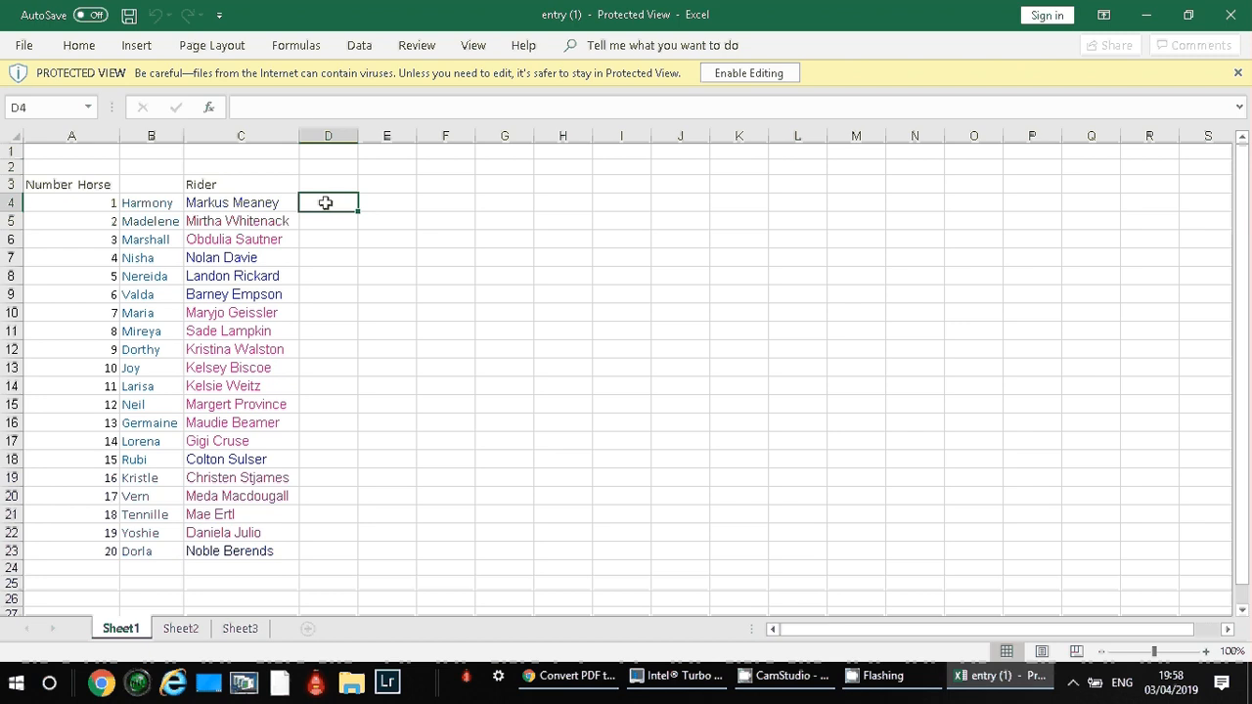
left_click(289, 113)
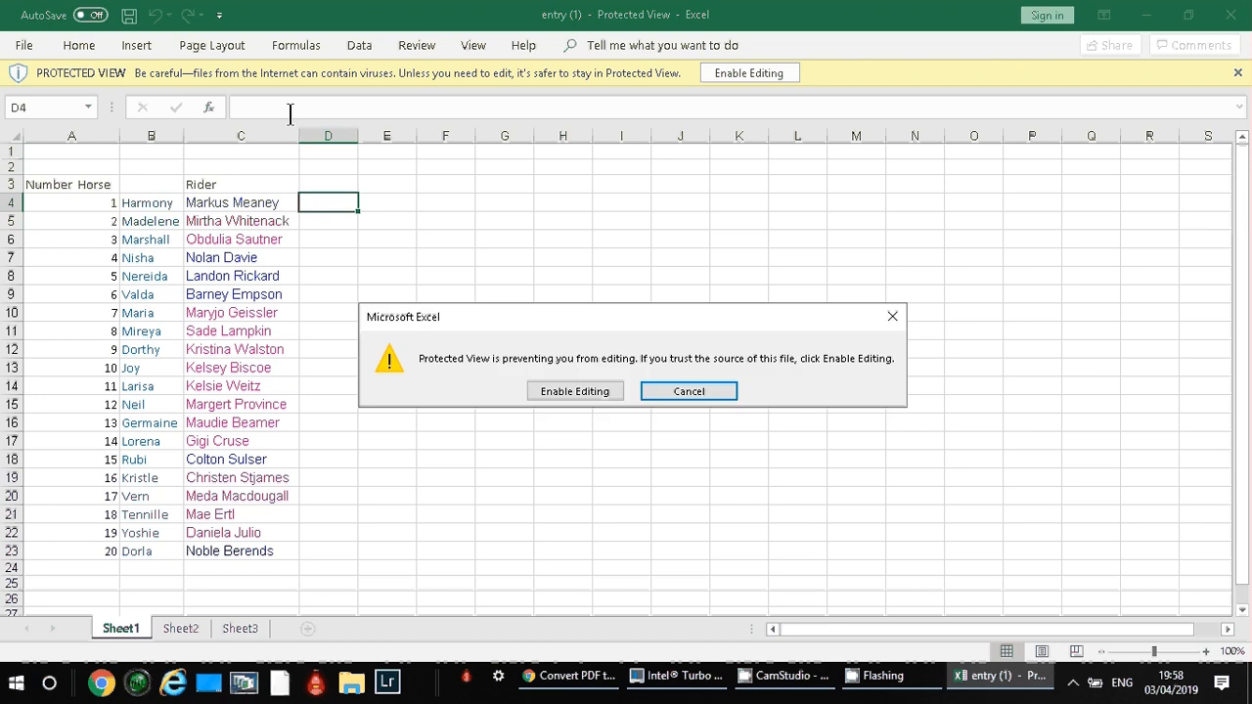
left_click(553, 391)
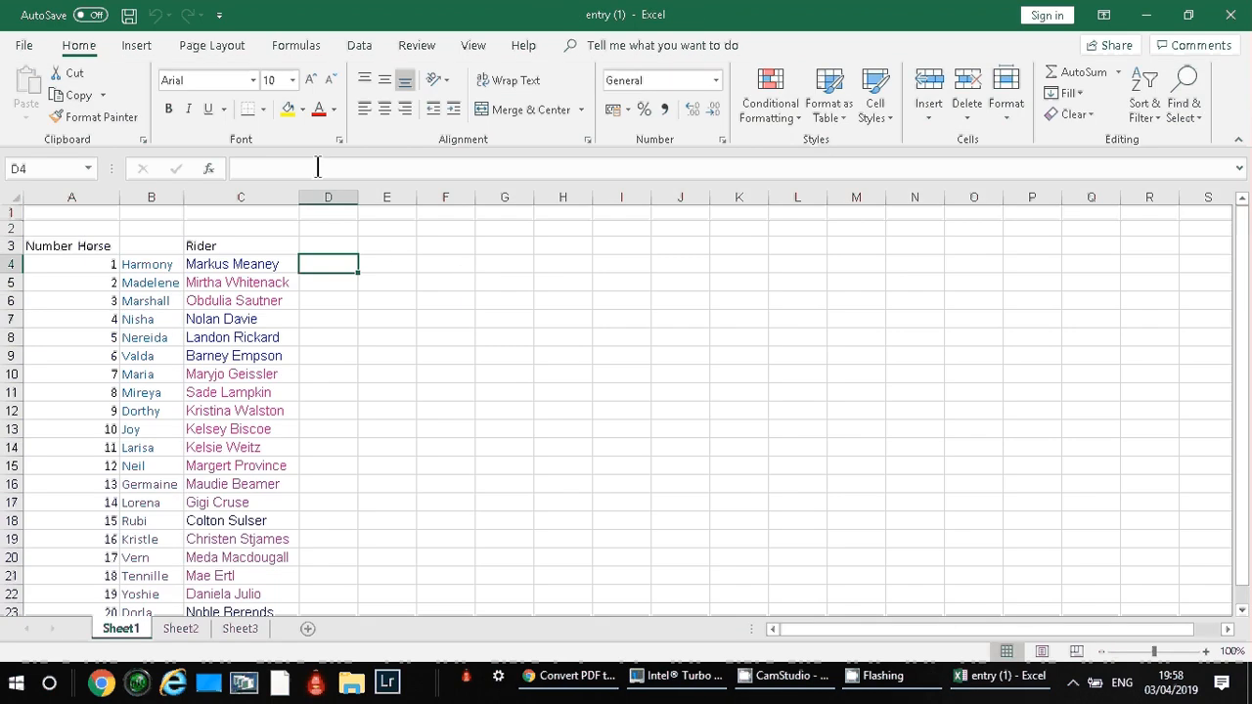
Enter the formula =CONCATENATE(A4,"-",B4) in cell D4 to join the number and horse name with a hyphen.
left_click(317, 169)
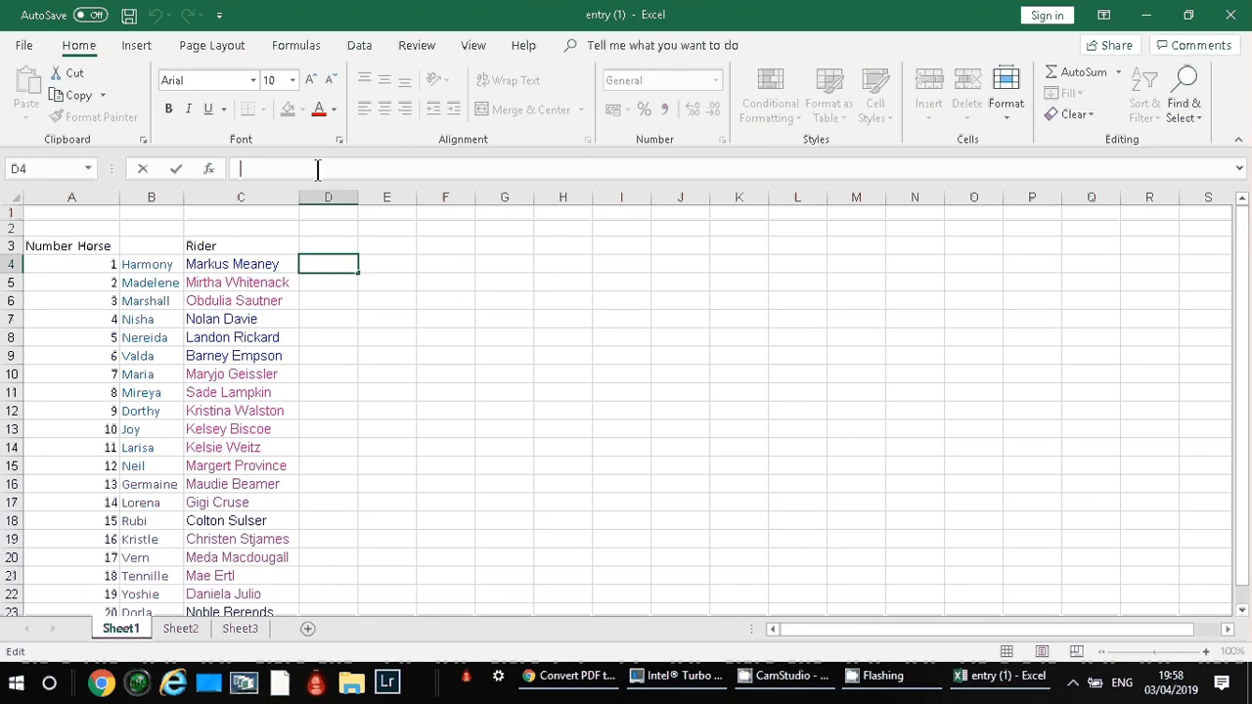
type("=c")
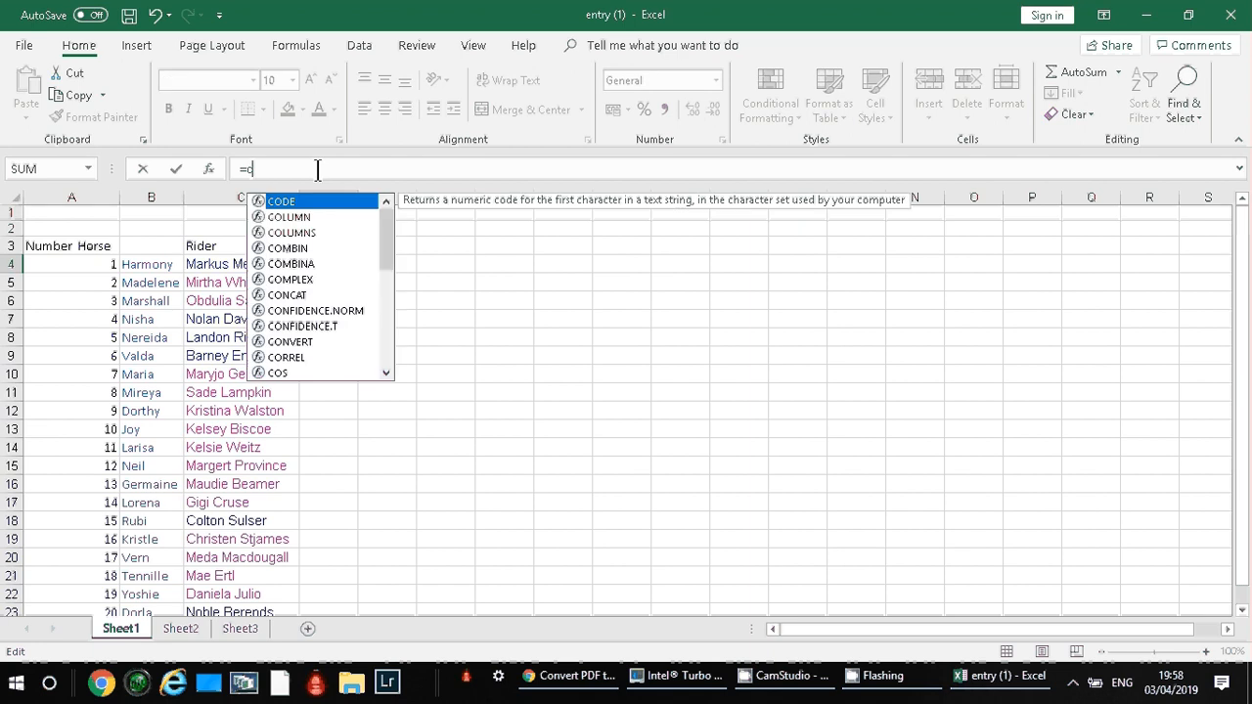
type("oncate")
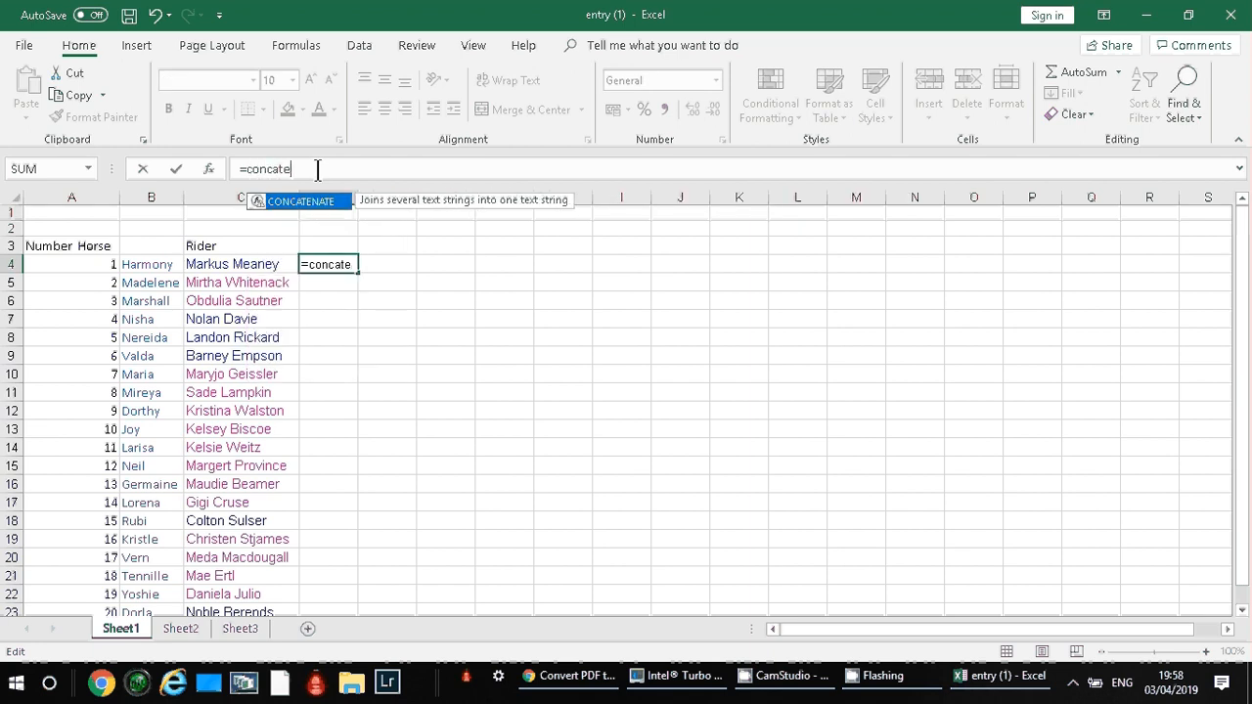
type("nate(")
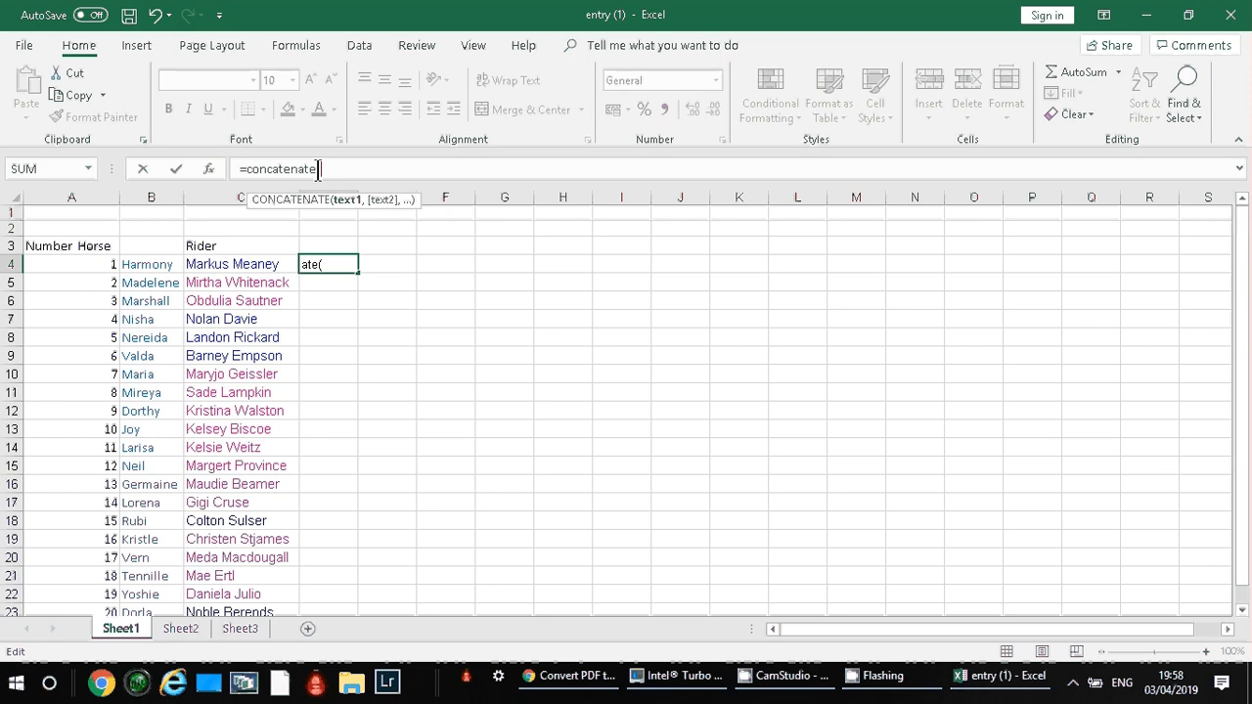
left_click(112, 267)
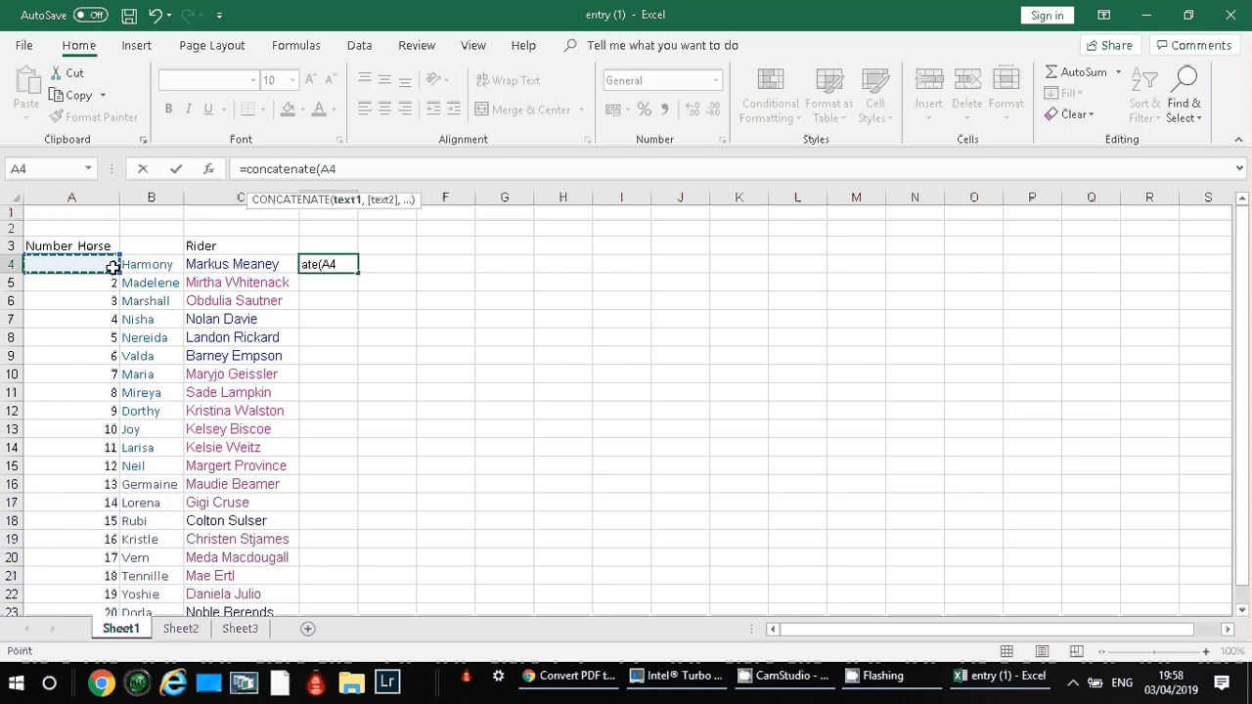
type(",")
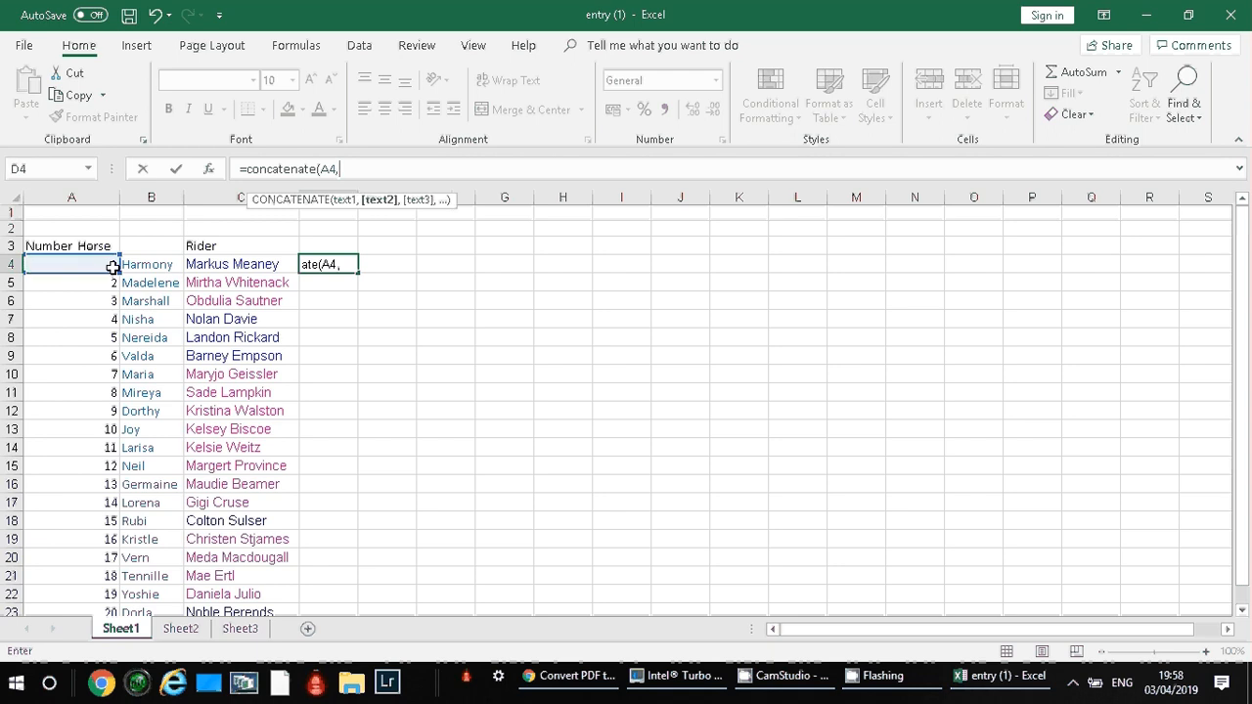
type("\"-\",")
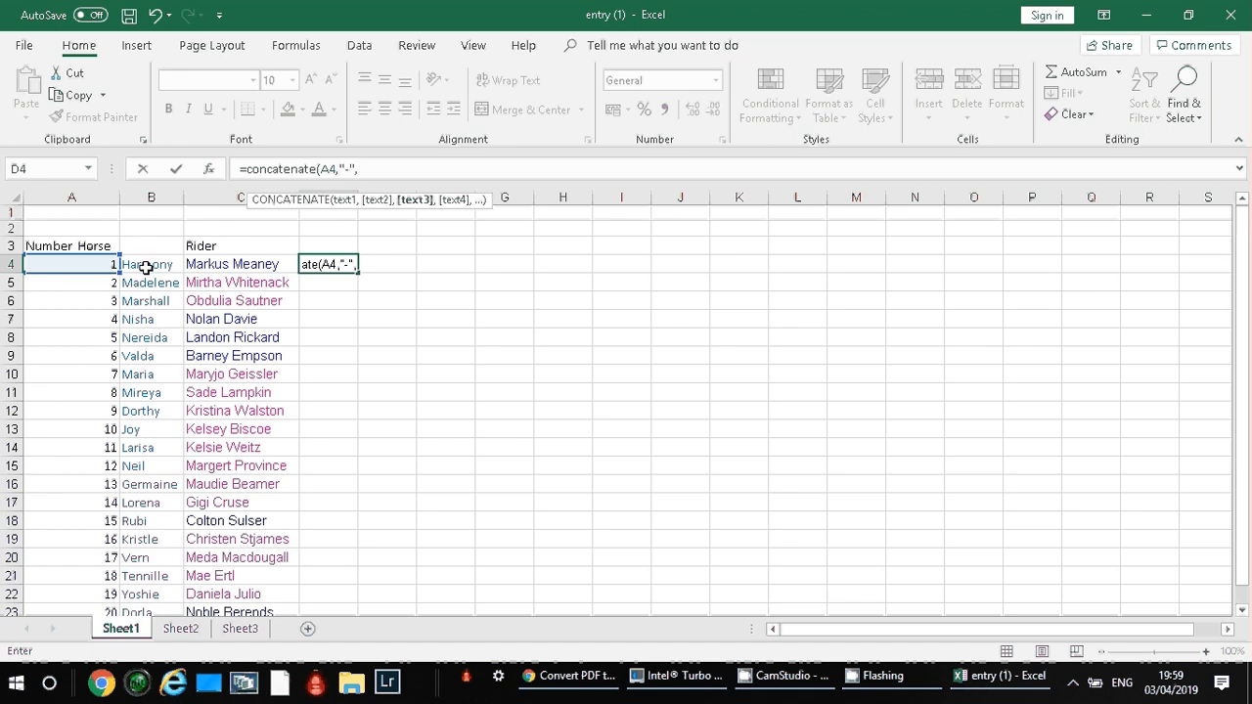
left_click(145, 266)
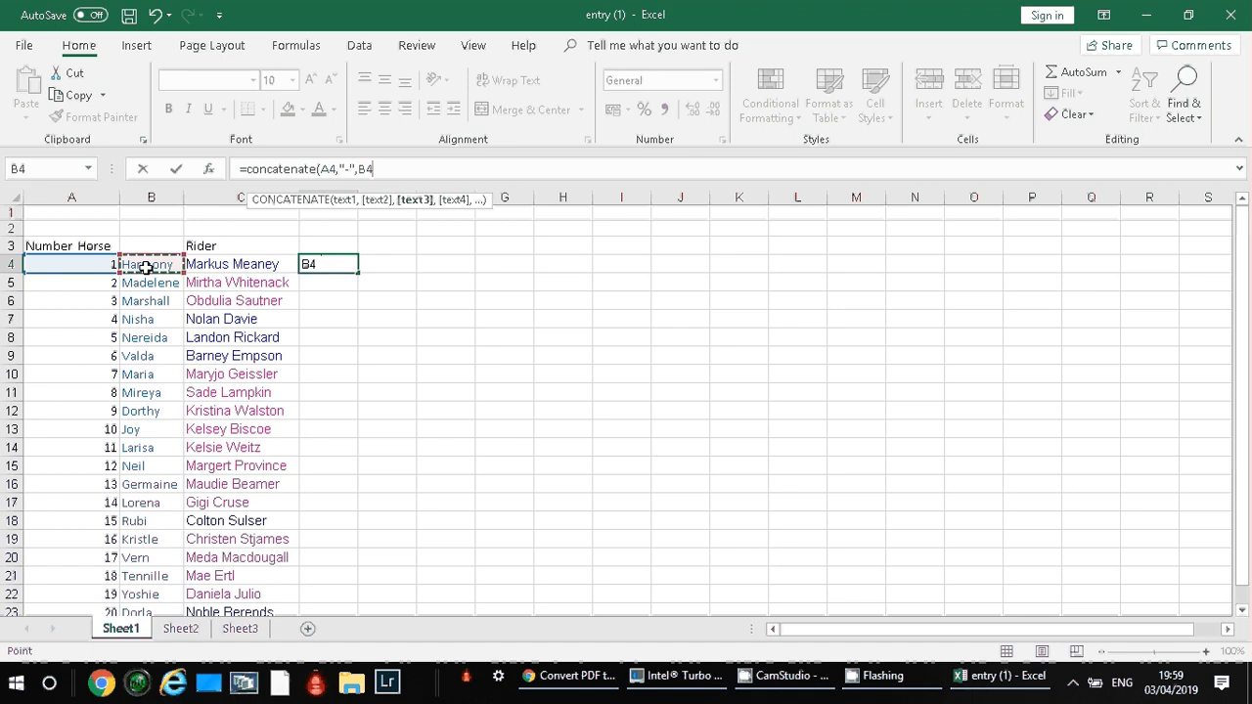
type(")")
key("Return")
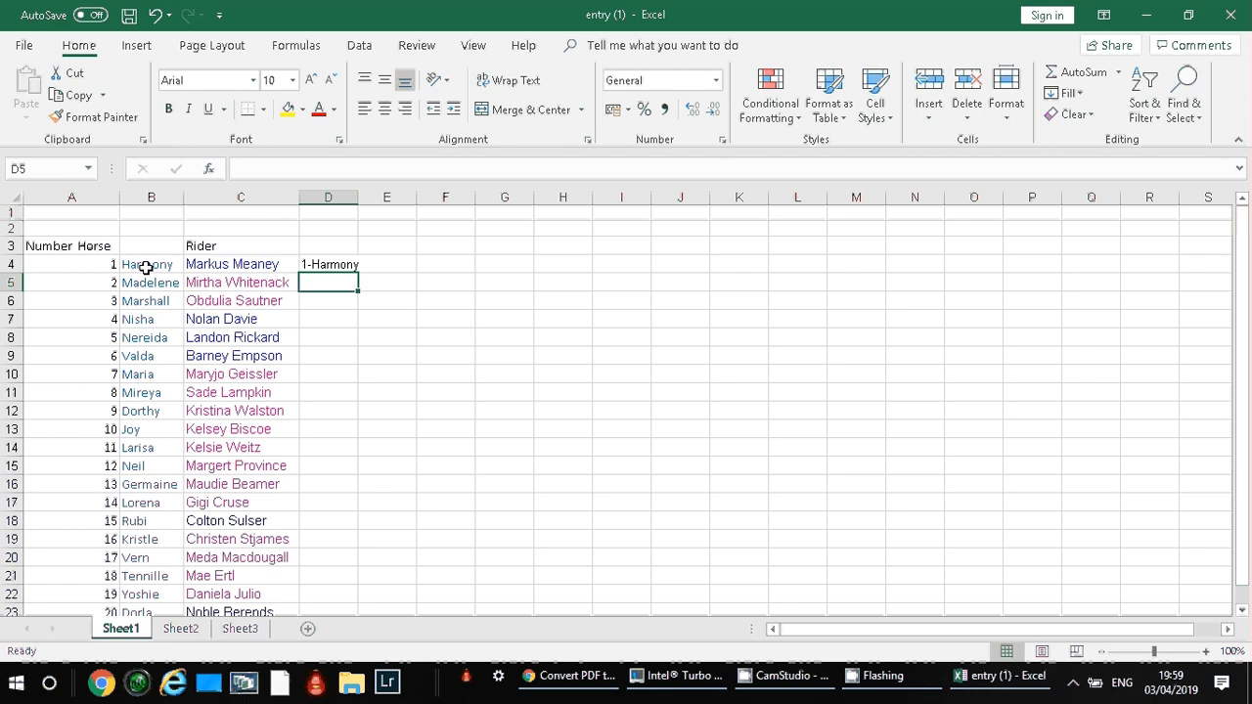
Fill the D4 formula down to the last entry in row 23 and autofit column D to its contents.
left_click(333, 265)
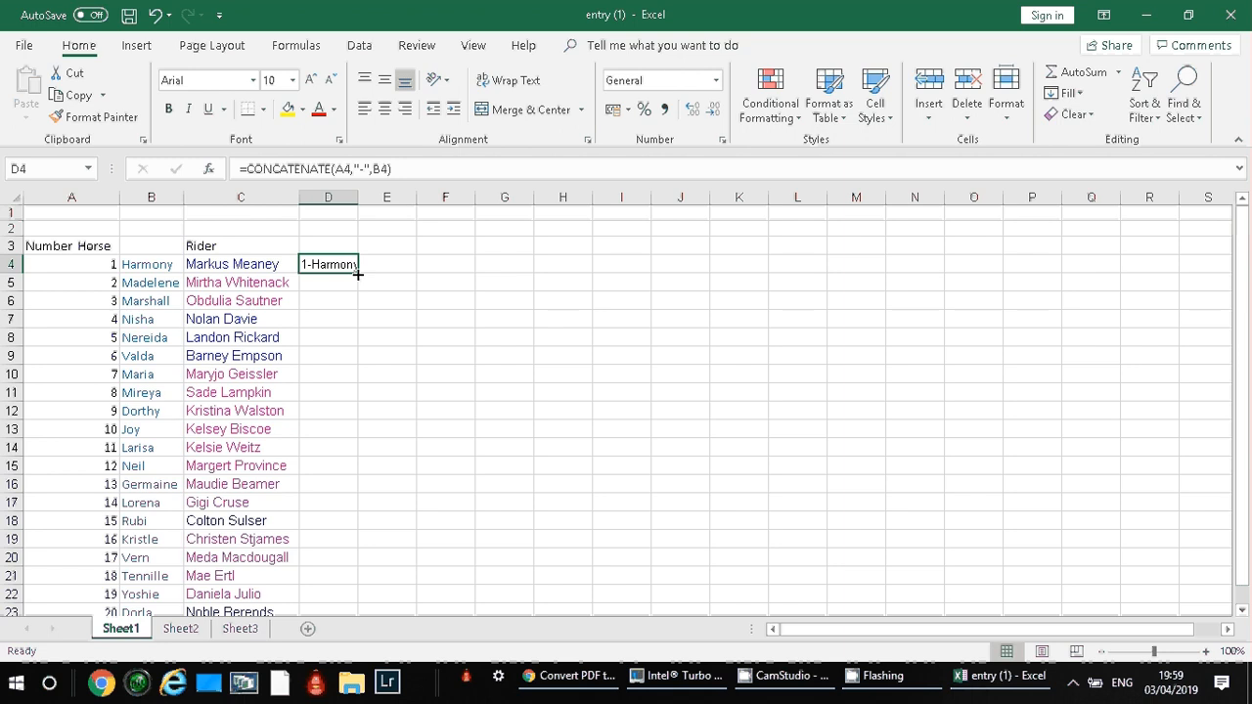
left_click_drag(358, 272, 341, 612)
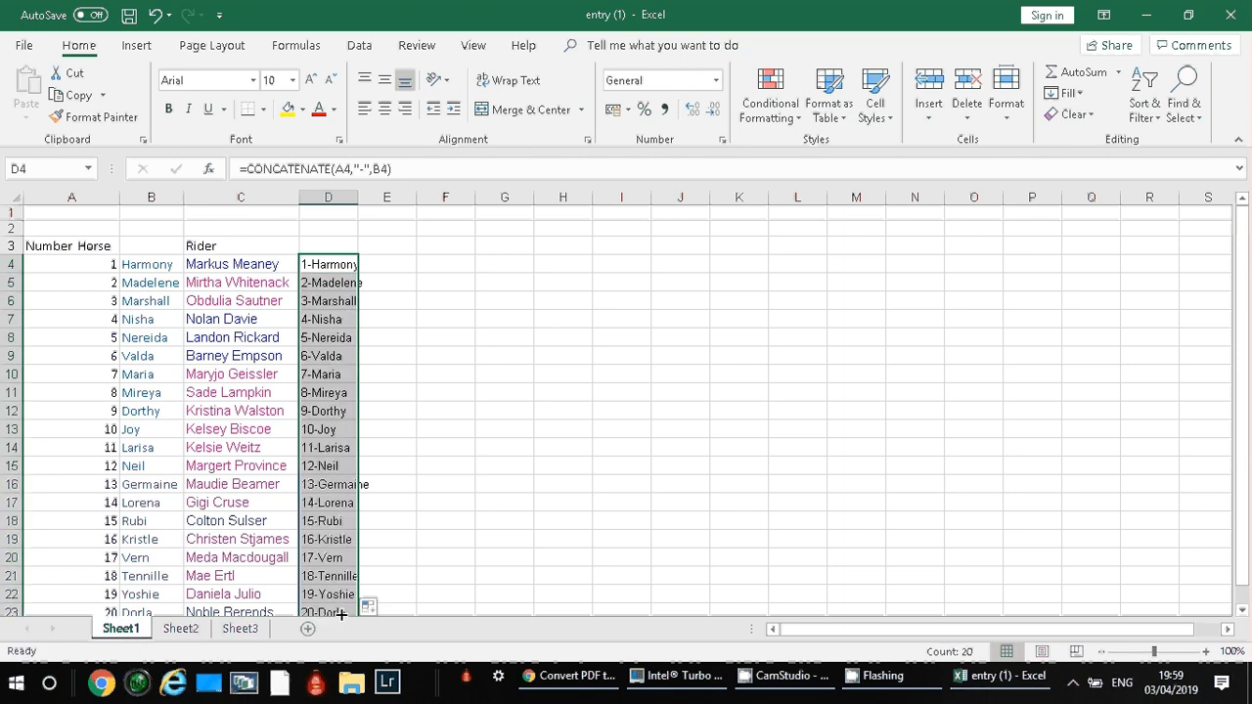
double_click(358, 198)
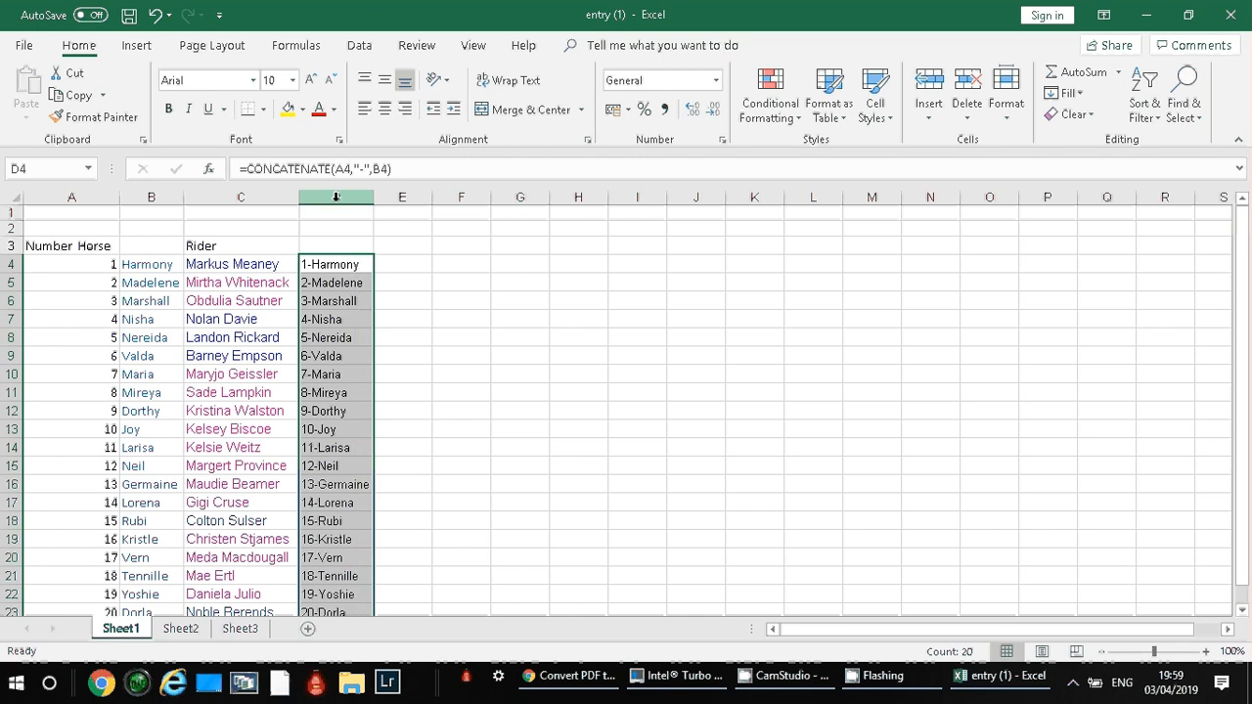
Copy column D of Sheet1, paste it as values only into Sheet2 at A1, and autofit column A.
left_click(335, 198)
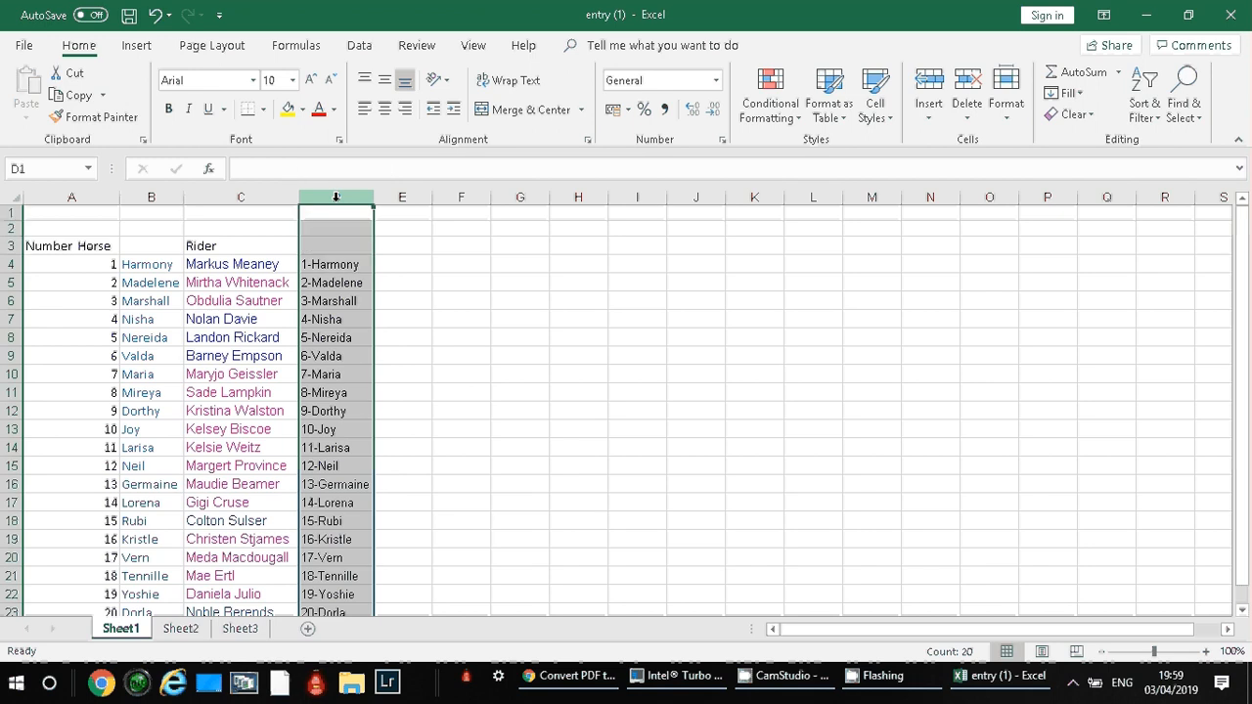
right_click(335, 197)
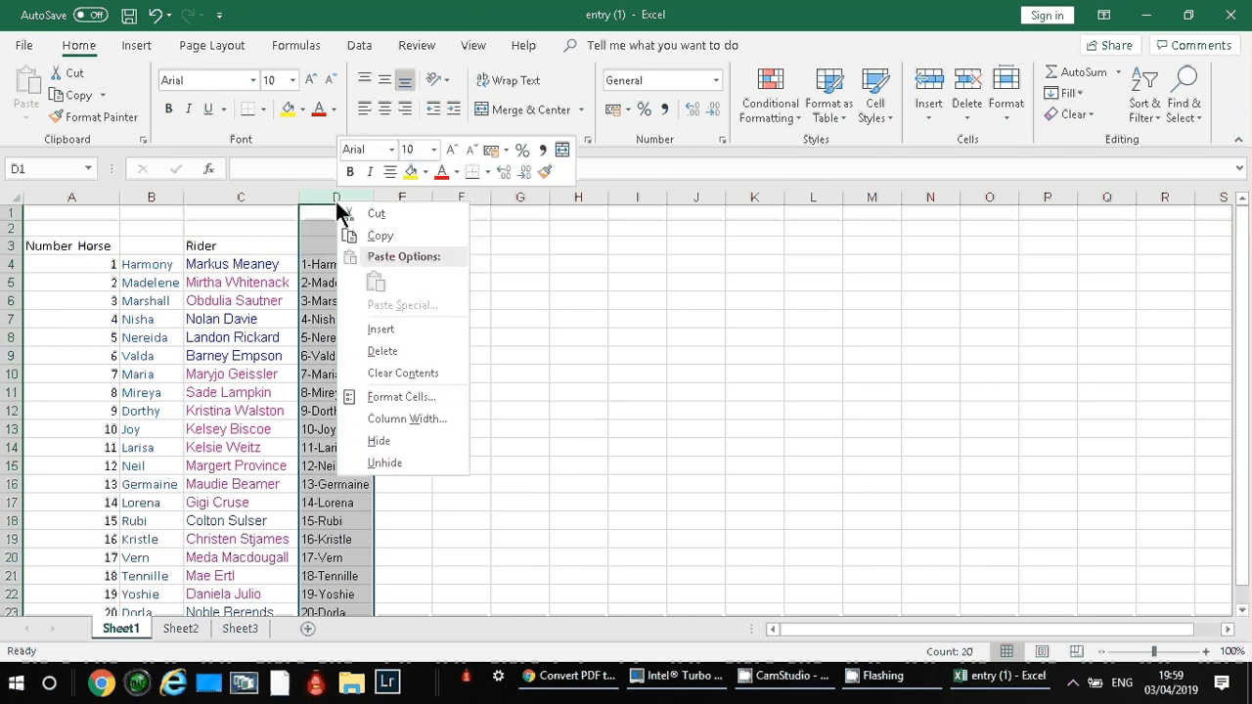
left_click(376, 236)
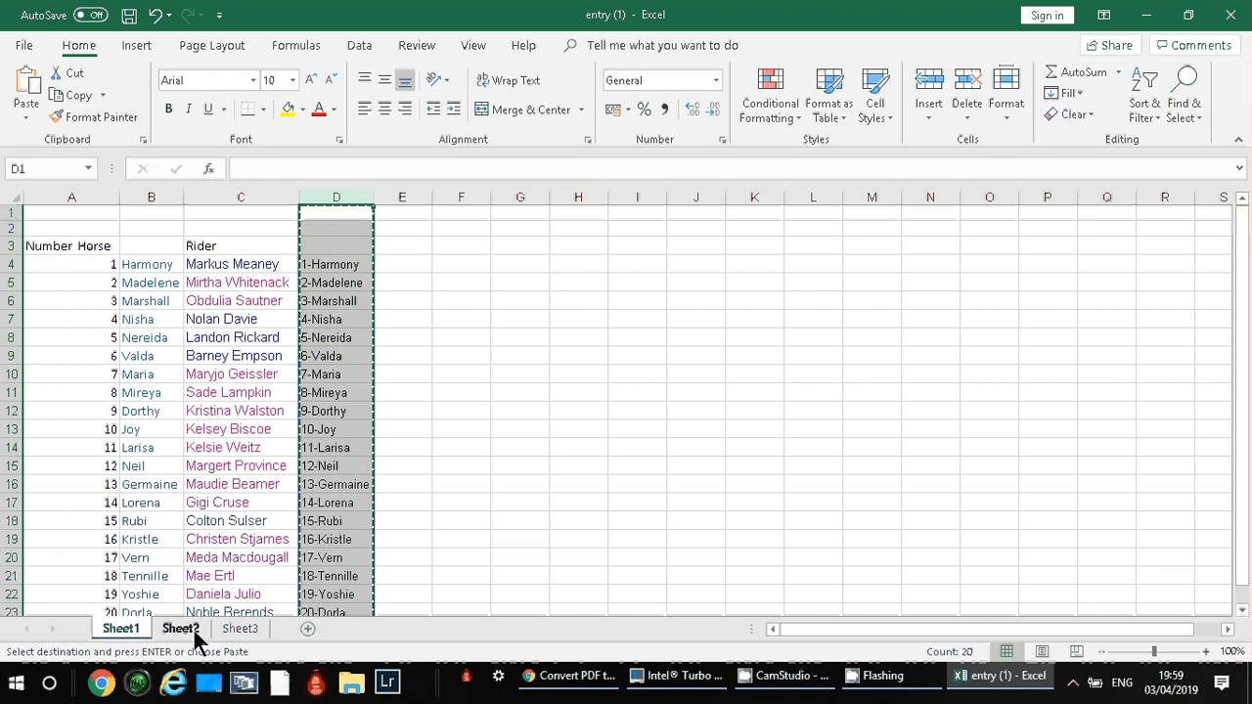
left_click(179, 629)
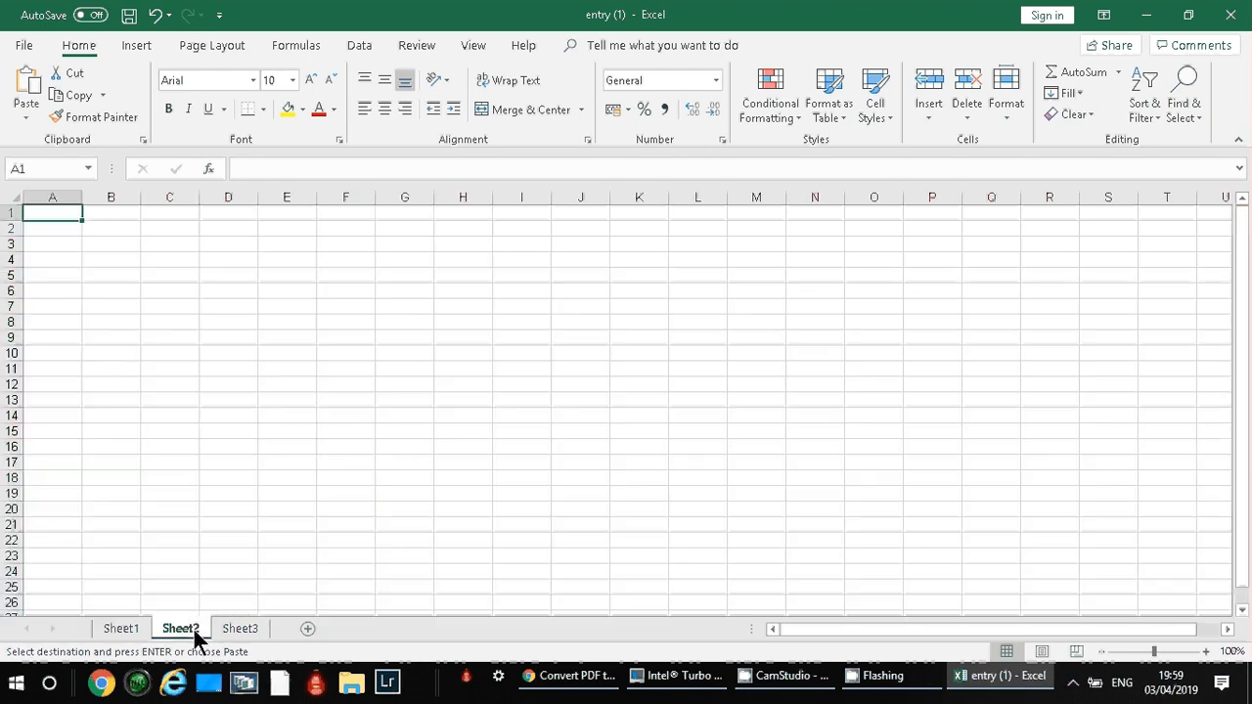
right_click(59, 222)
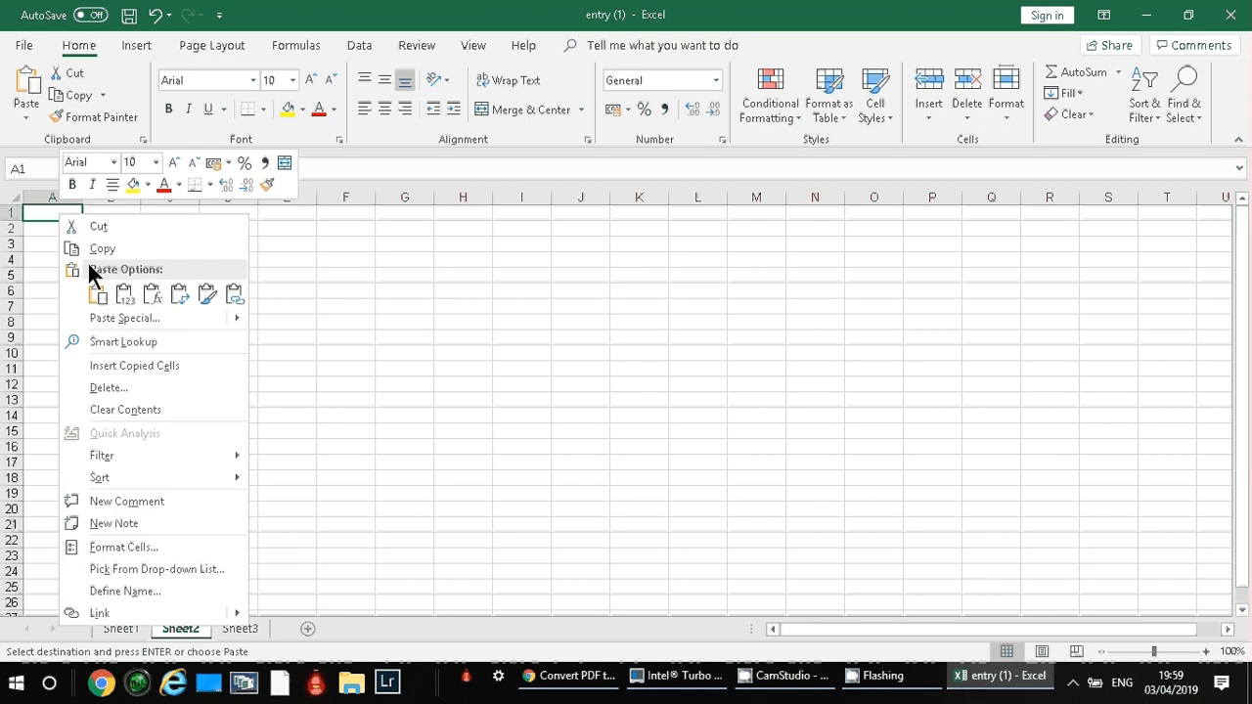
left_click(124, 297)
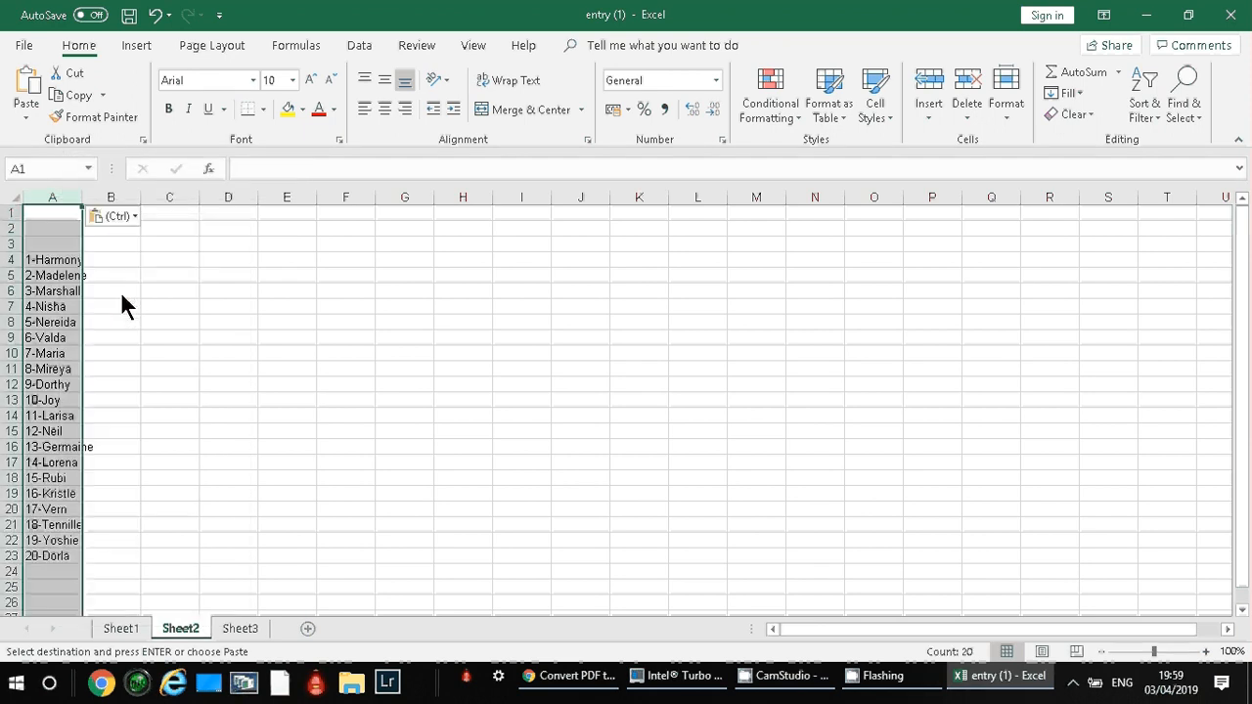
double_click(82, 198)
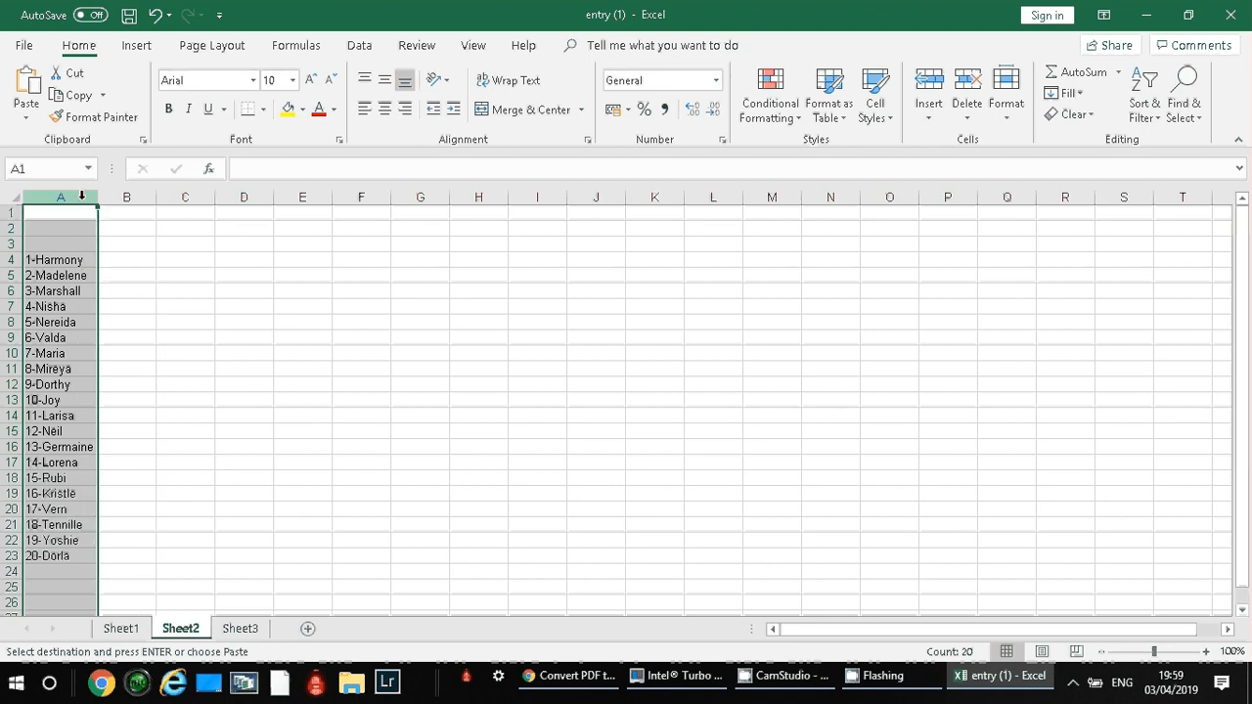
Start saving the workbook under Save As with Text (Tab delimited) (*.txt) as the file format.
left_click(25, 46)
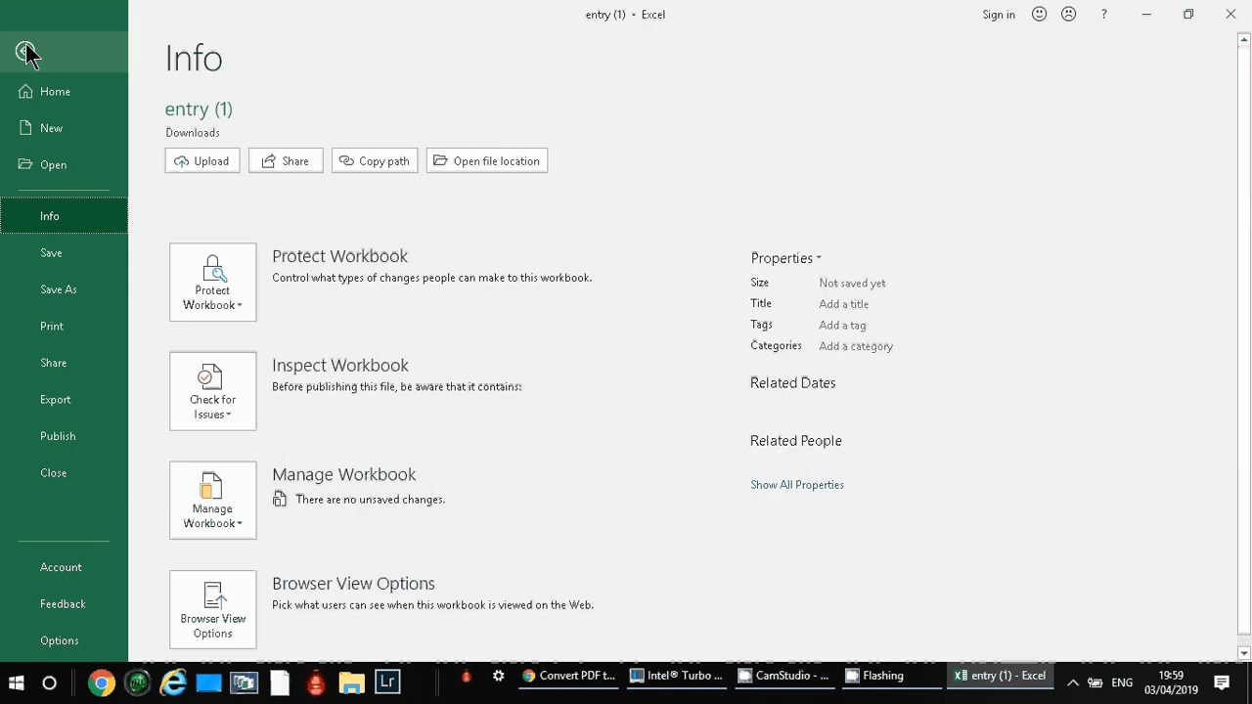
left_click(96, 279)
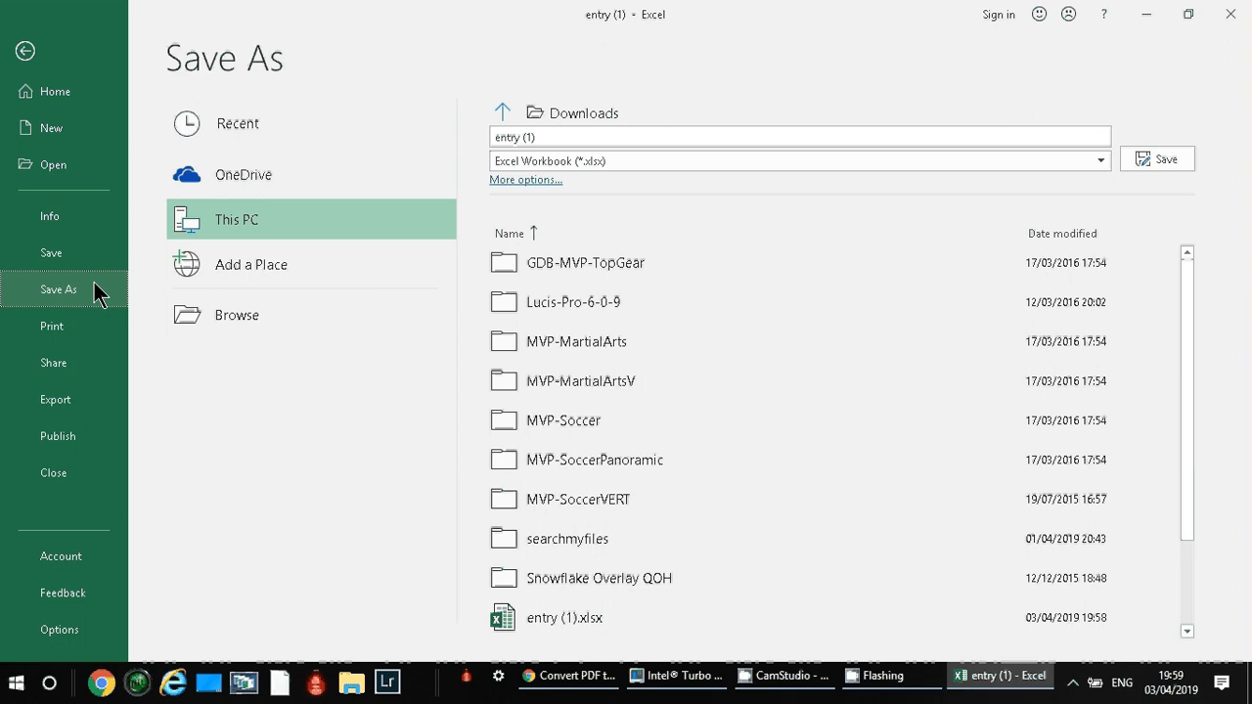
left_click(604, 160)
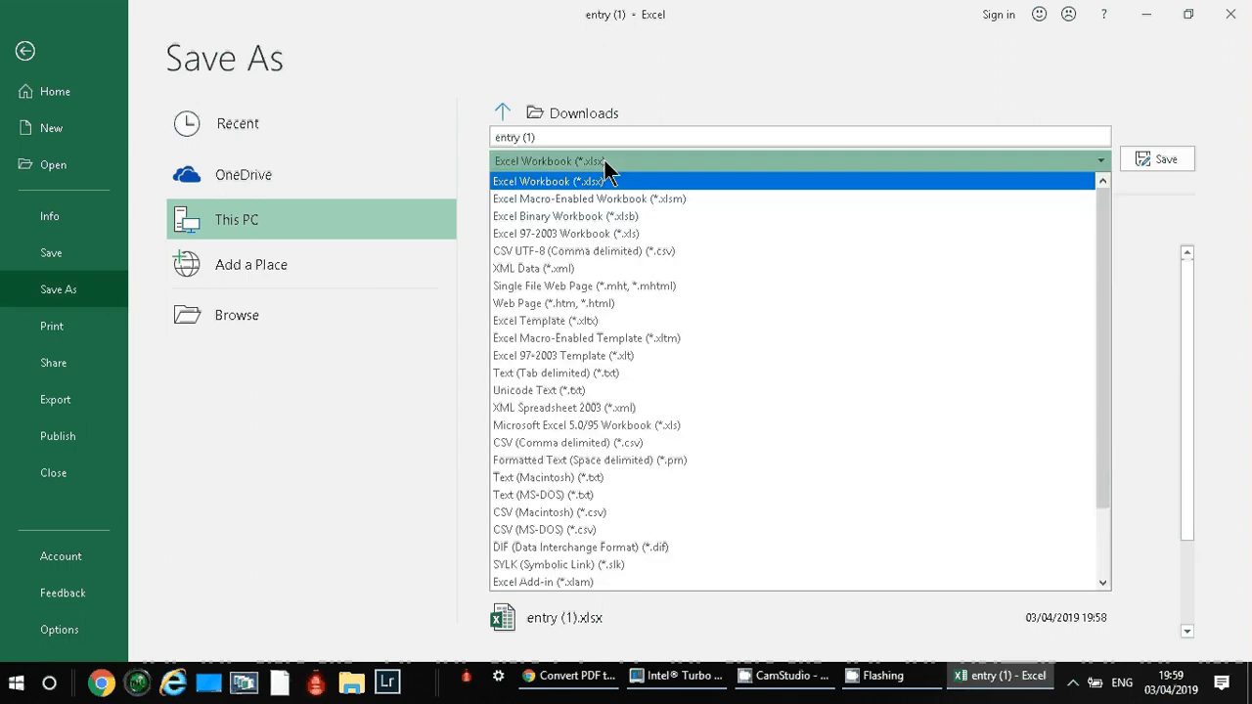
left_click(718, 376)
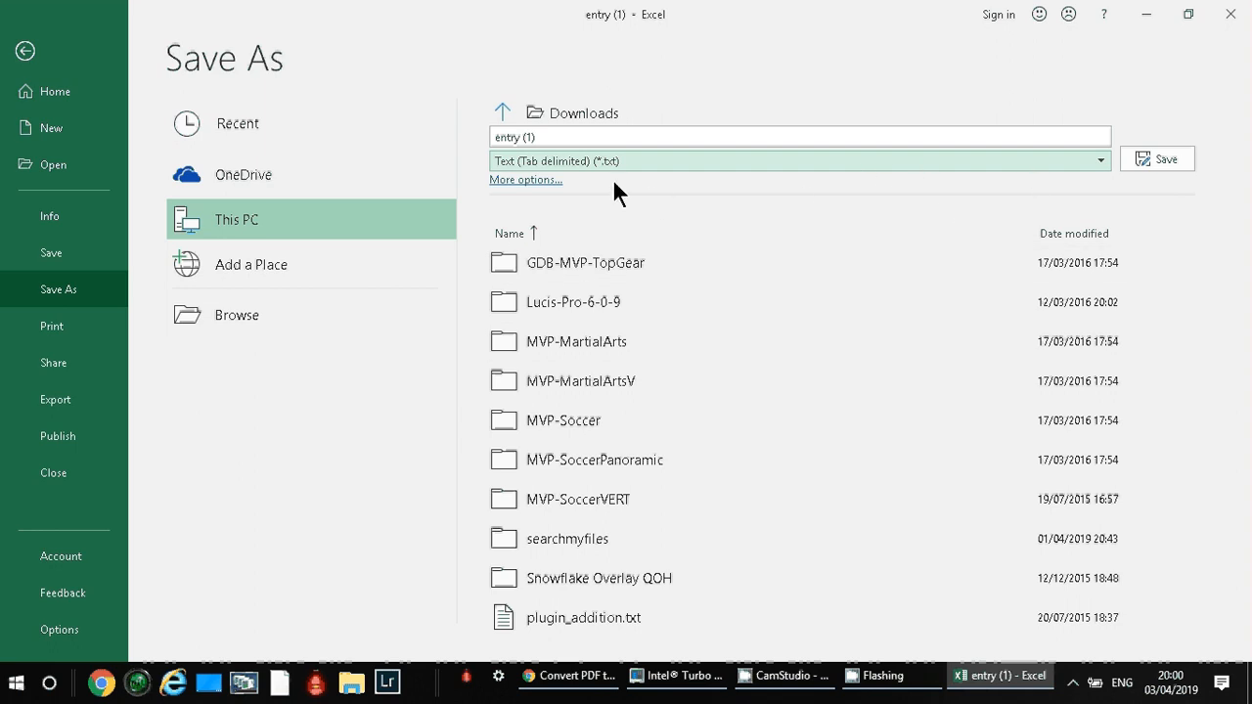
Set the save location to the Text2Folders folder on the Desktop.
left_click(539, 112)
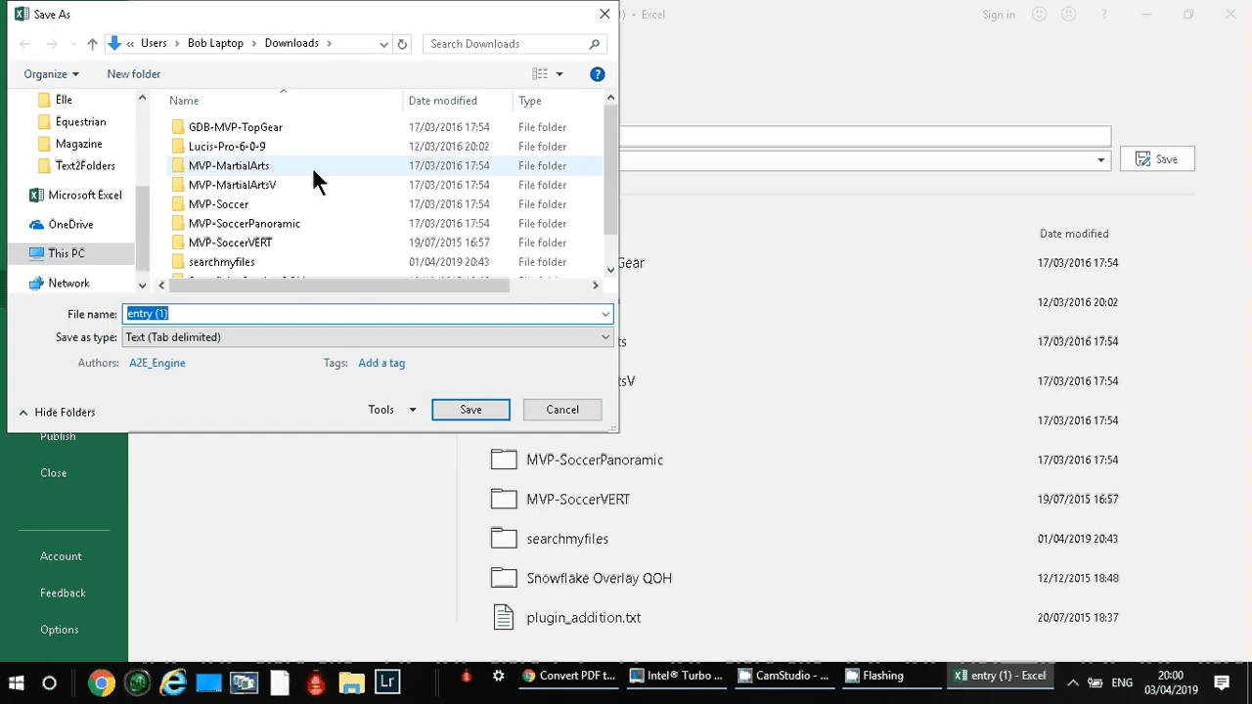
left_click_drag(145, 209, 142, 127)
left_click(75, 180)
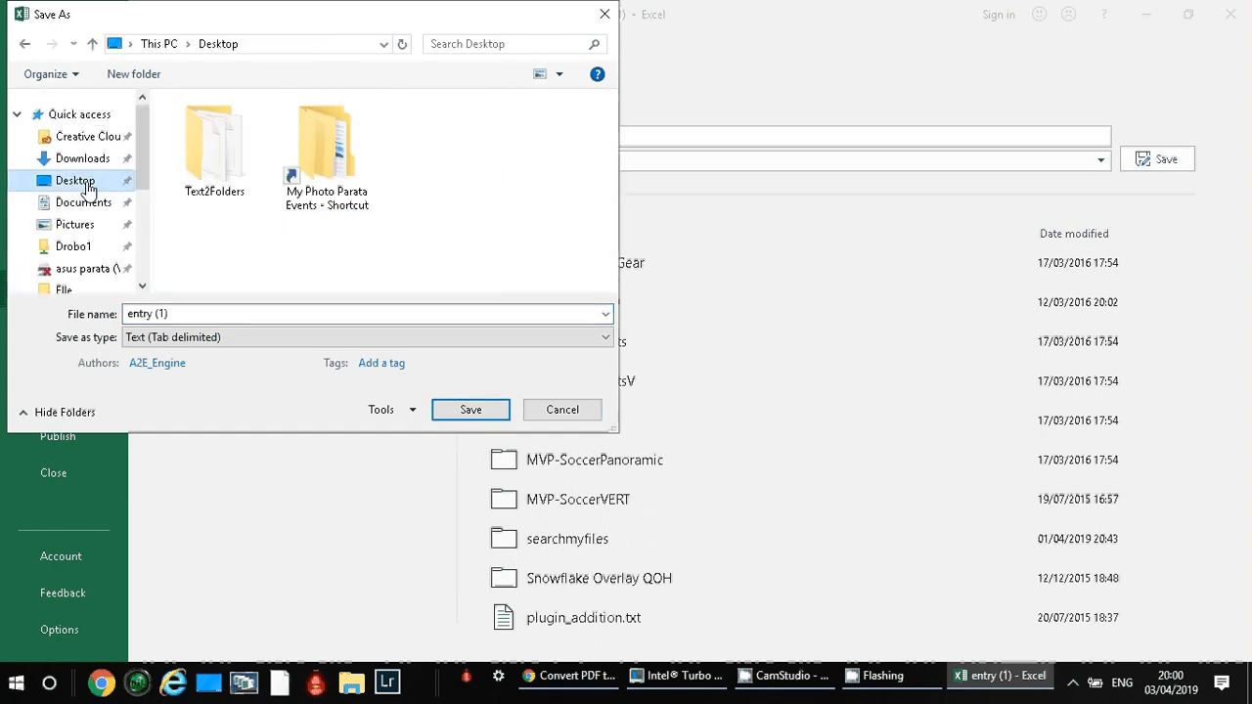
double_click(221, 180)
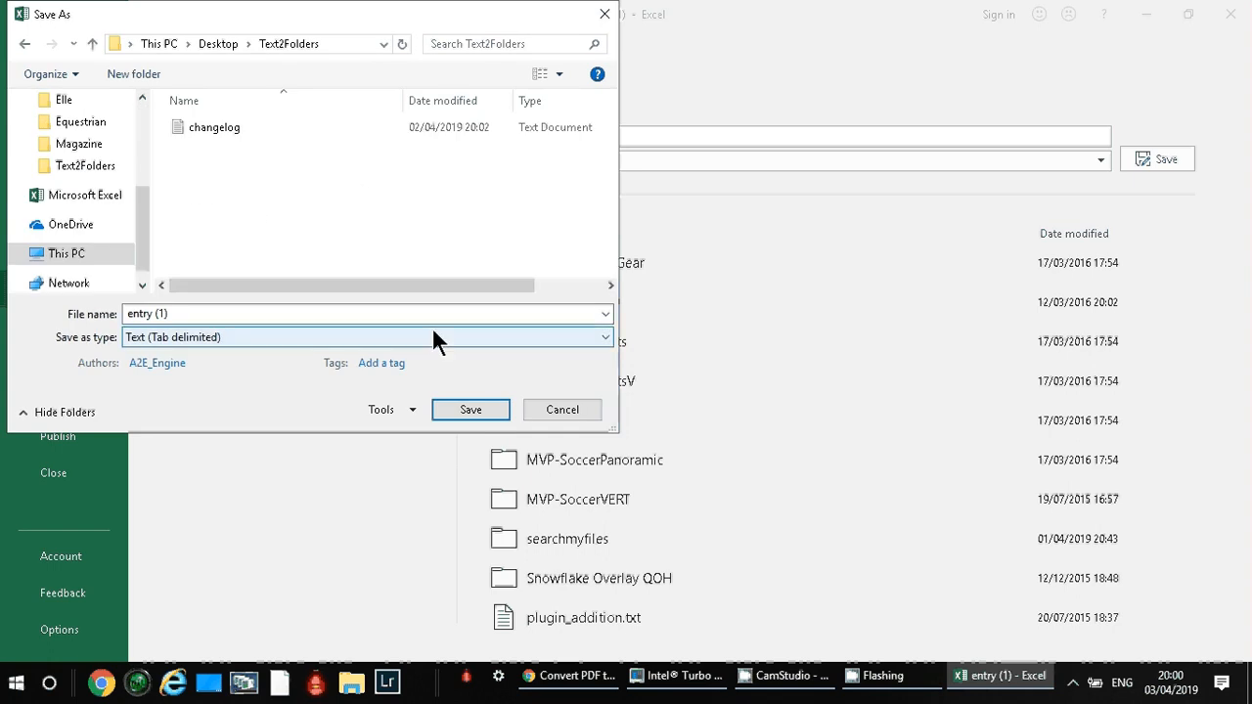
Save only the active sheet as the tab-delimited text file entry (1), and minimise the spreadsheet and browser windows.
left_click(470, 410)
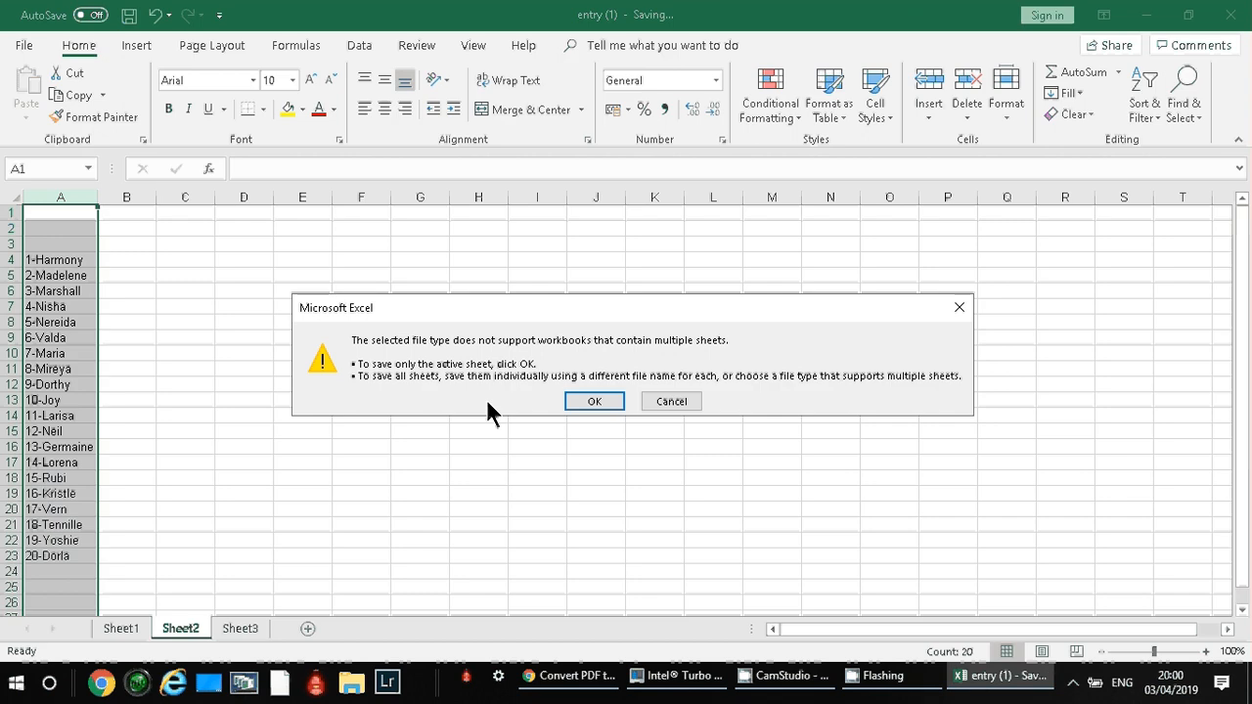
left_click(584, 401)
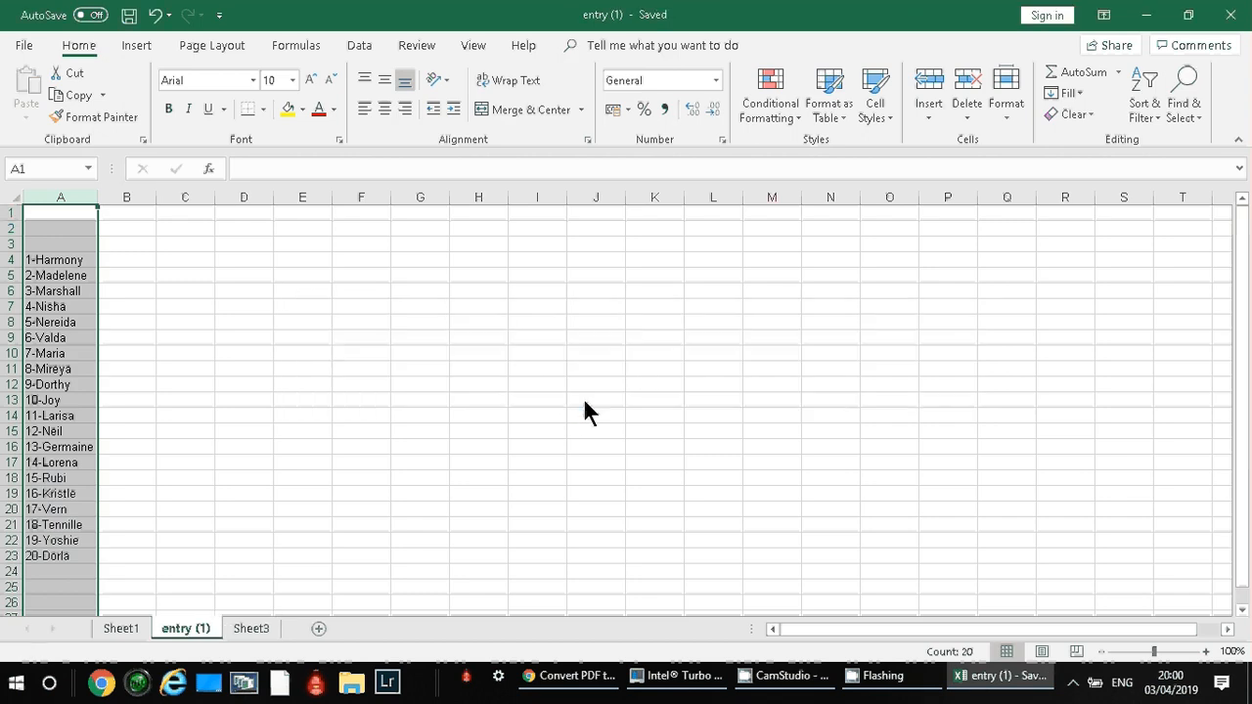
left_click(1150, 22)
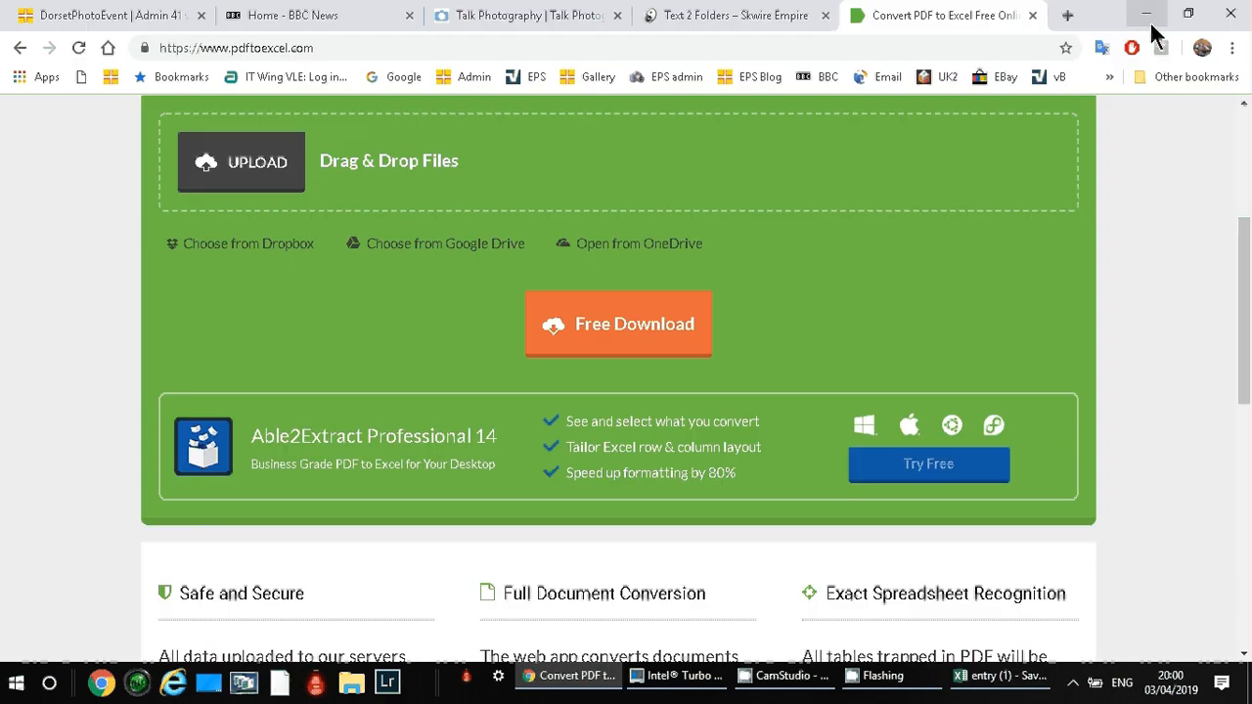
left_click(1151, 25)
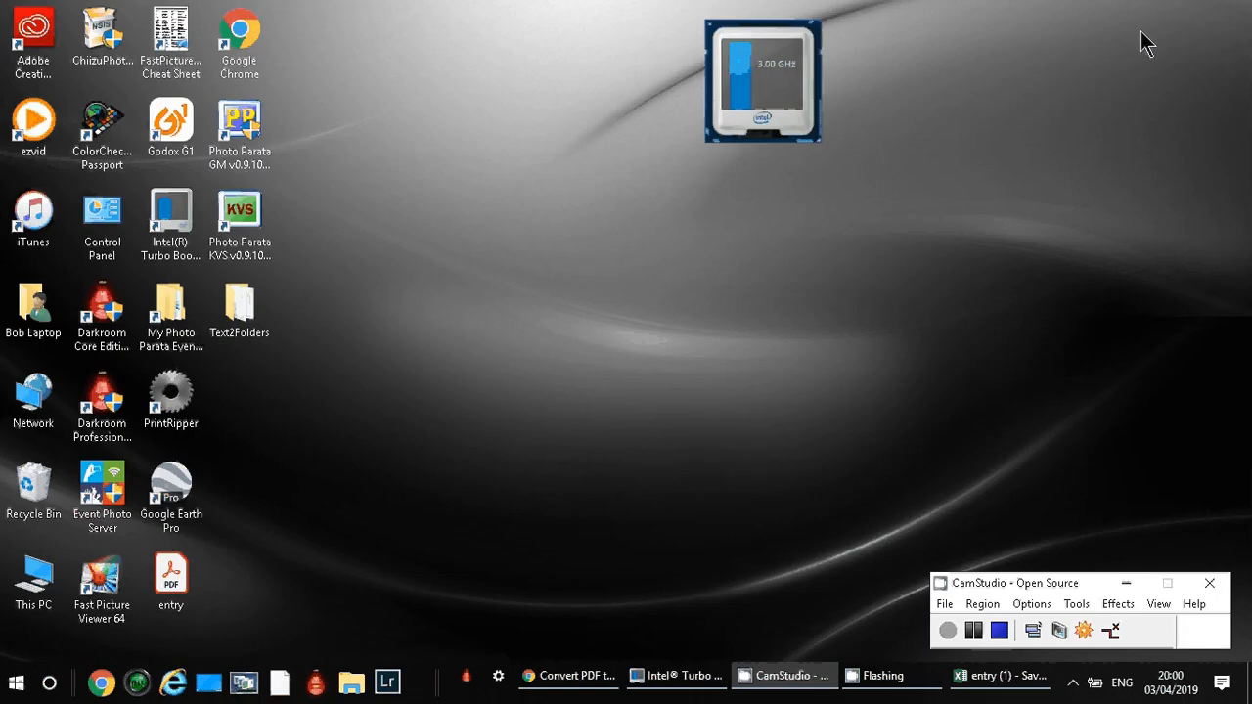
Open the Text2Folders folder on the desktop and start the Text2Folders application in it.
double_click(258, 309)
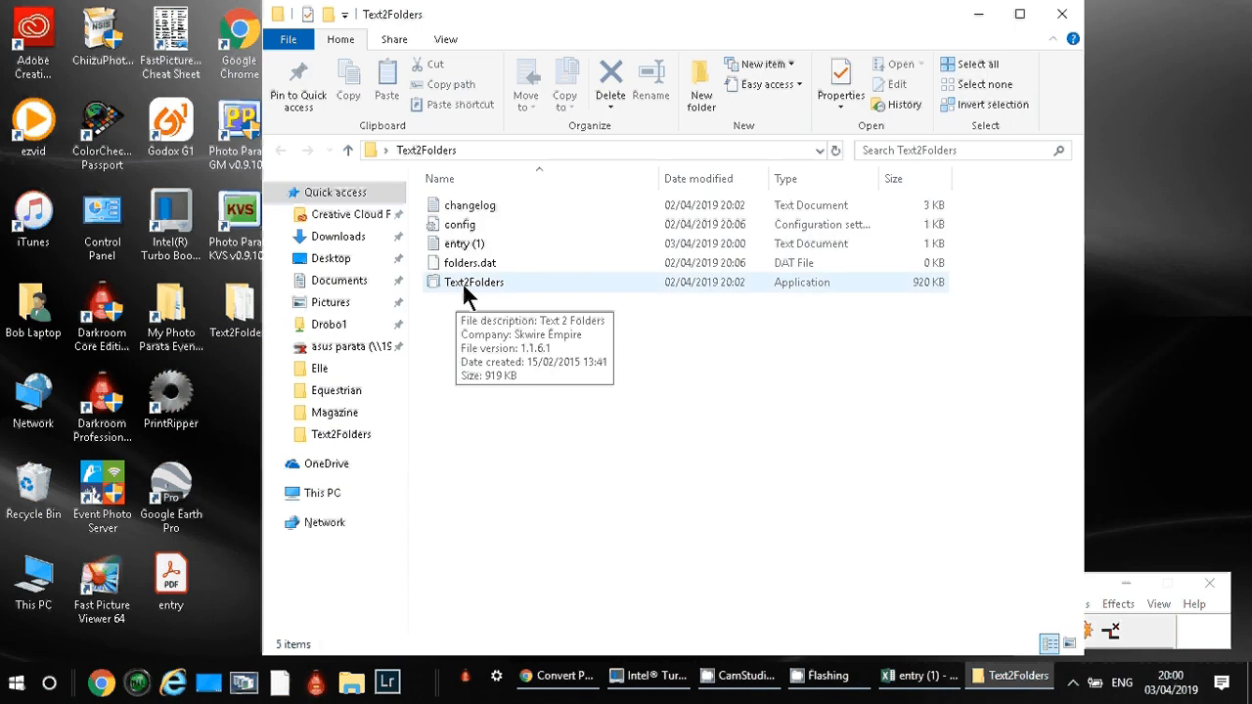
left_click(464, 294)
double_click(464, 292)
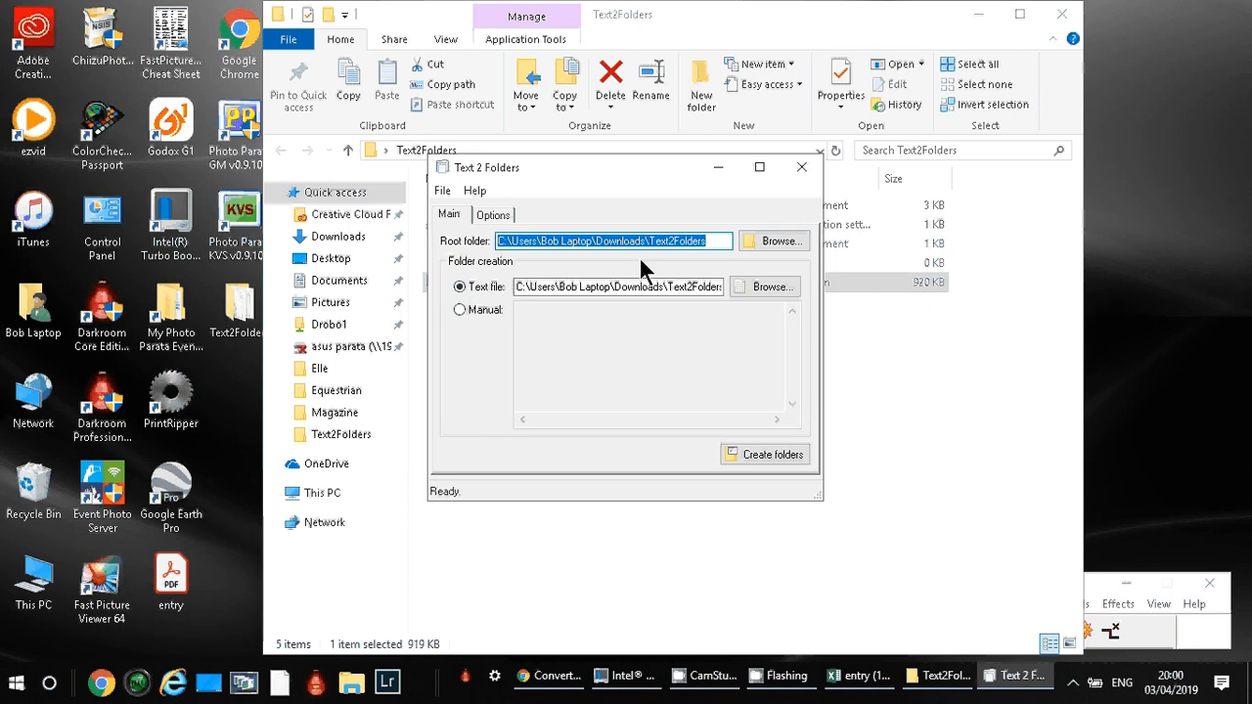
Set the root folder to the Text2Folders folder on the Desktop.
left_click(782, 241)
left_click(536, 272)
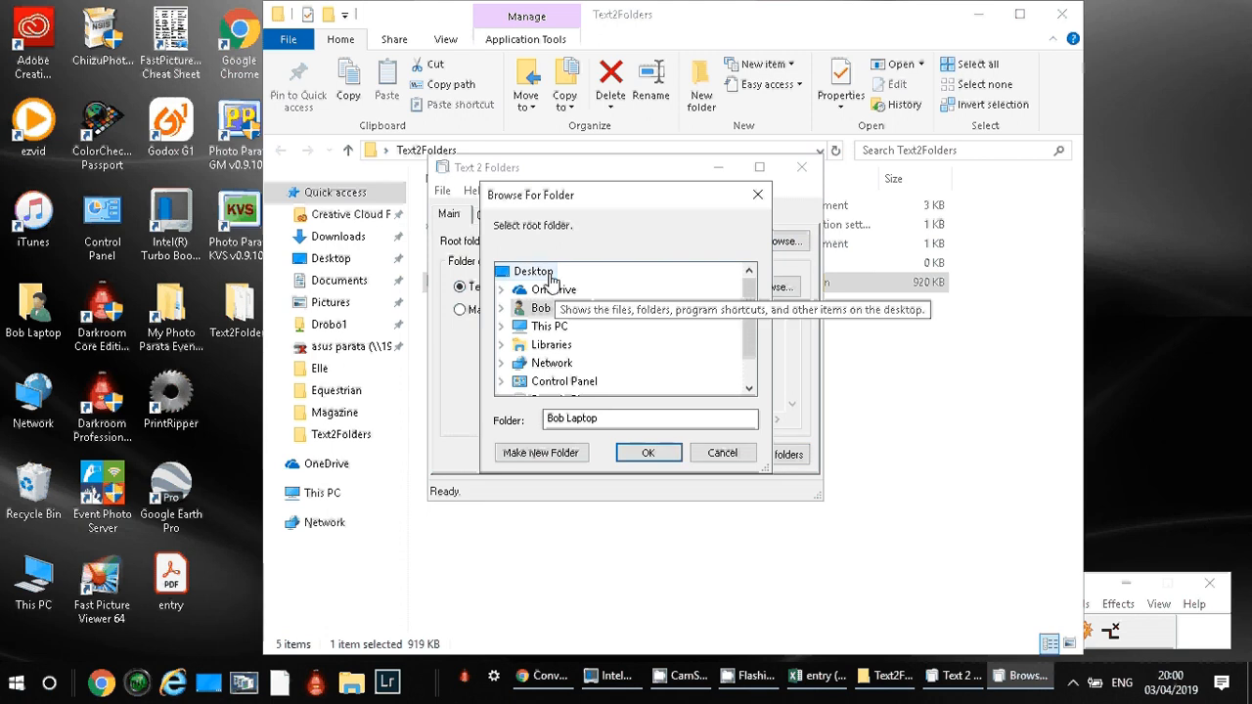
left_click_drag(746, 331, 741, 371)
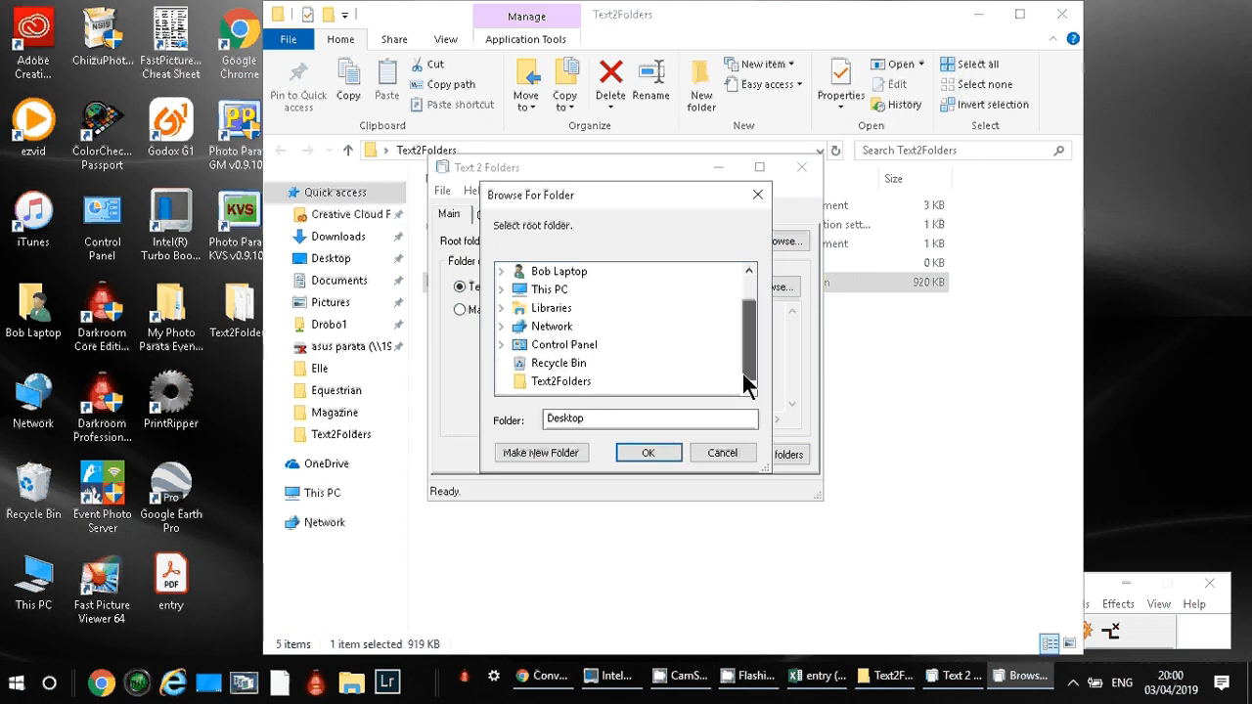
left_click(575, 385)
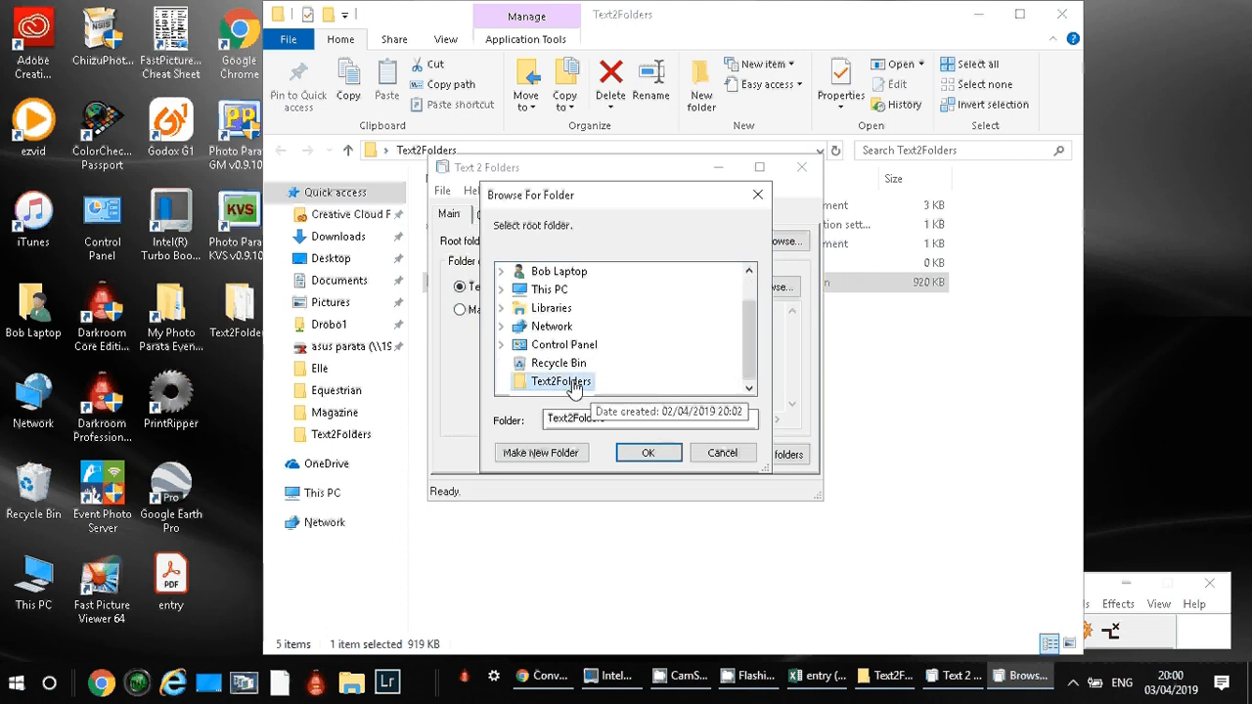
left_click(634, 446)
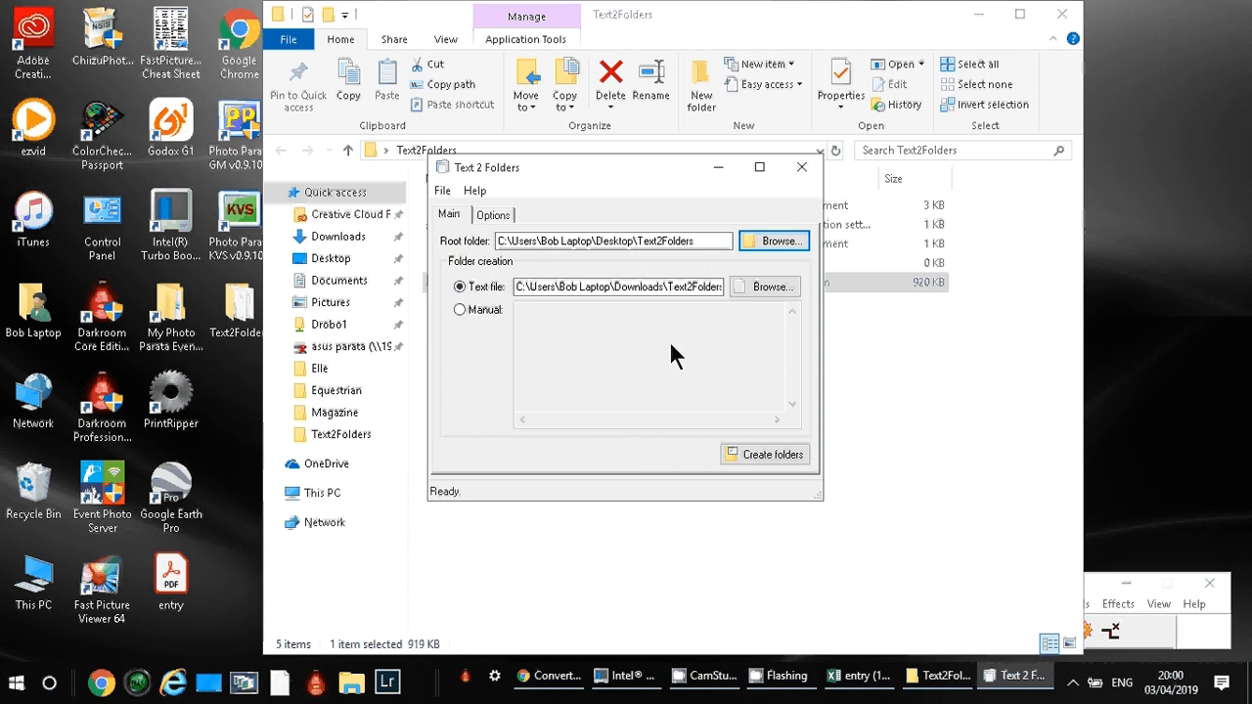
Choose entry (1) from Desktop\Text2Folders as the text file of names, create the folders from it, and close Text 2 Folders.
left_click(747, 287)
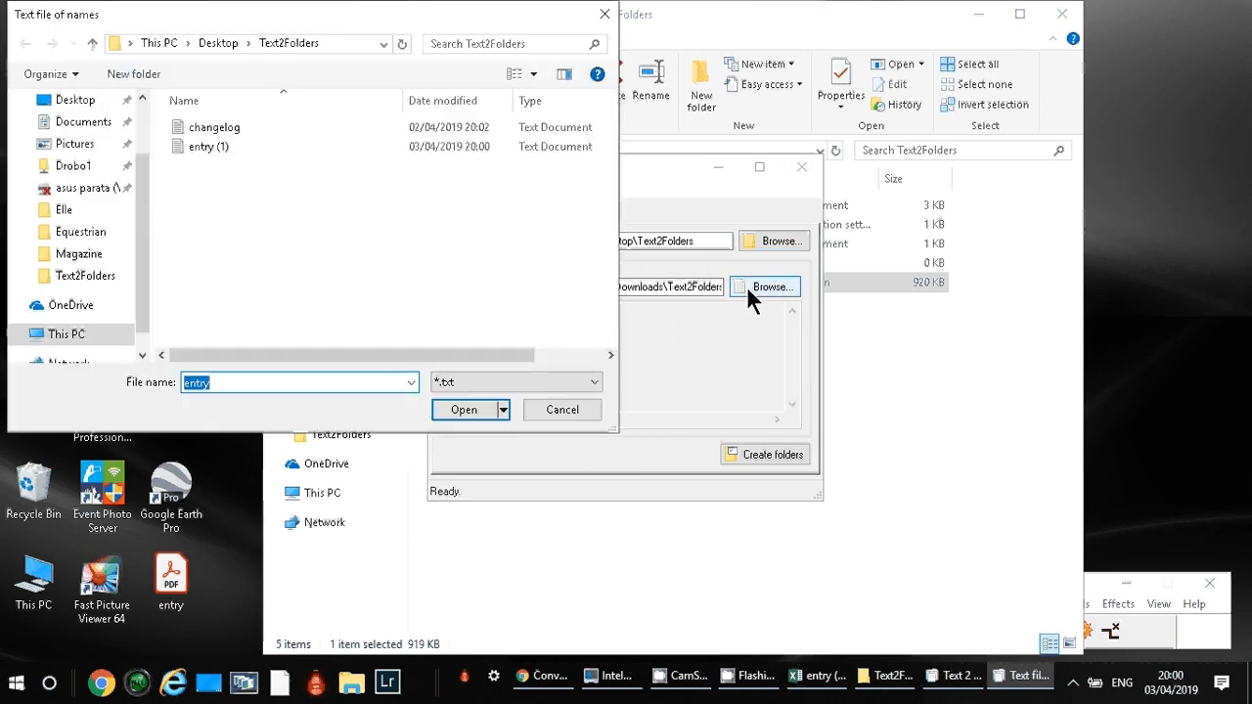
double_click(208, 146)
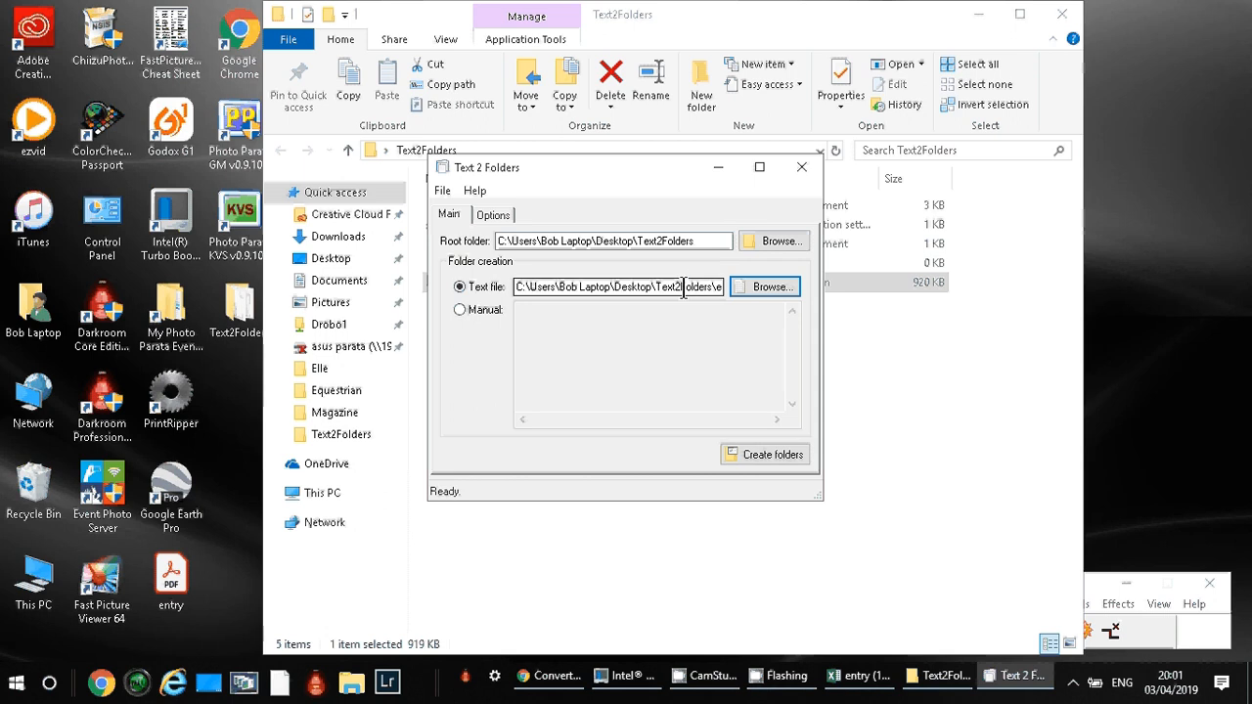
left_click(761, 456)
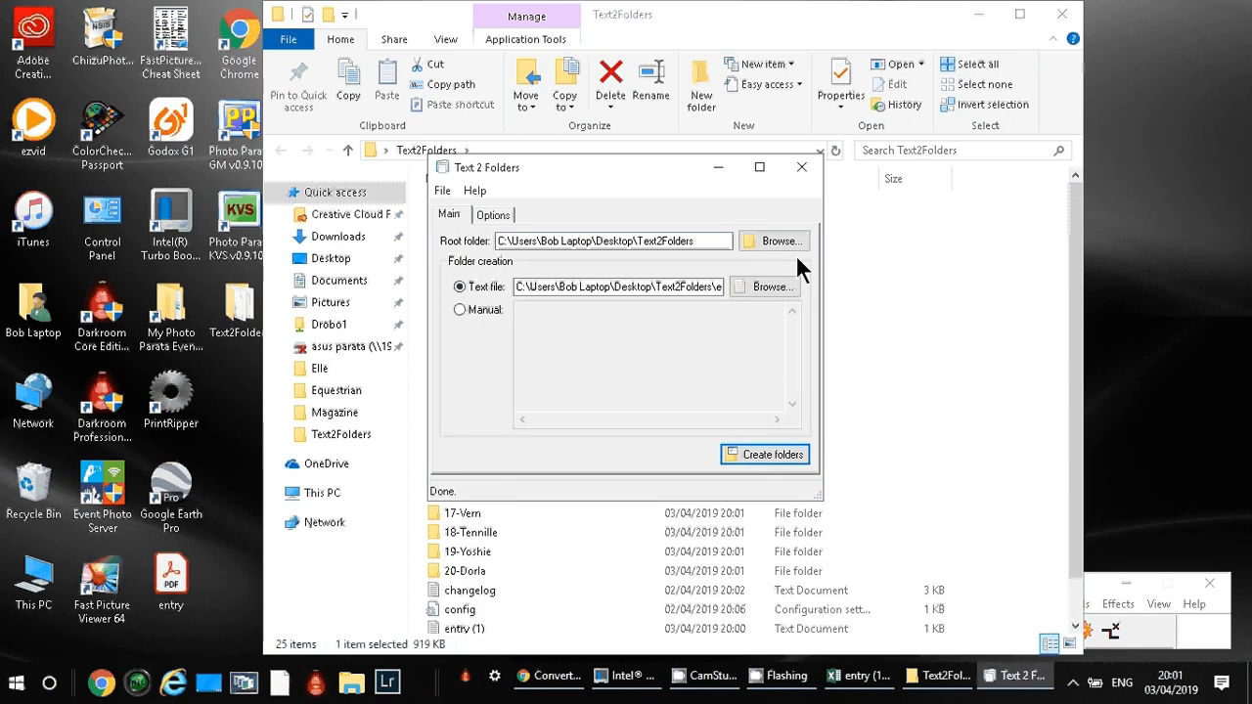
left_click(800, 170)
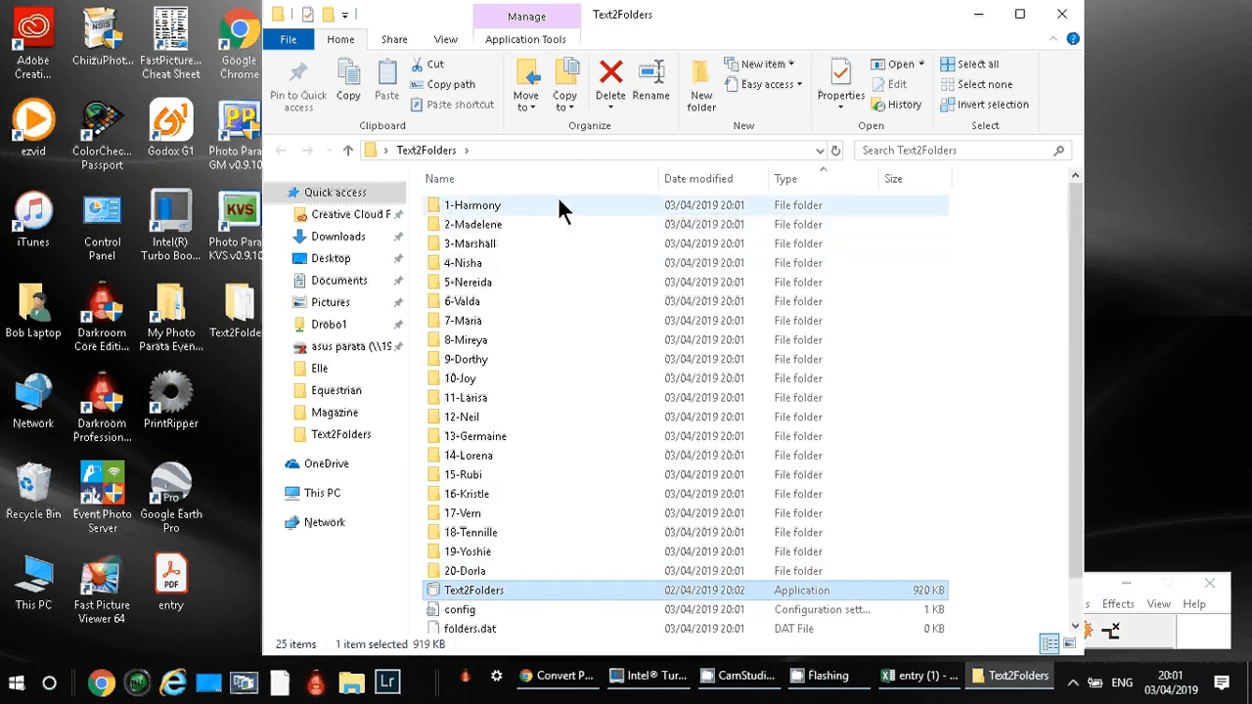
Create two new folders named 01-10 and 11-20 inside the Text2Folders folder.
left_click(701, 93)
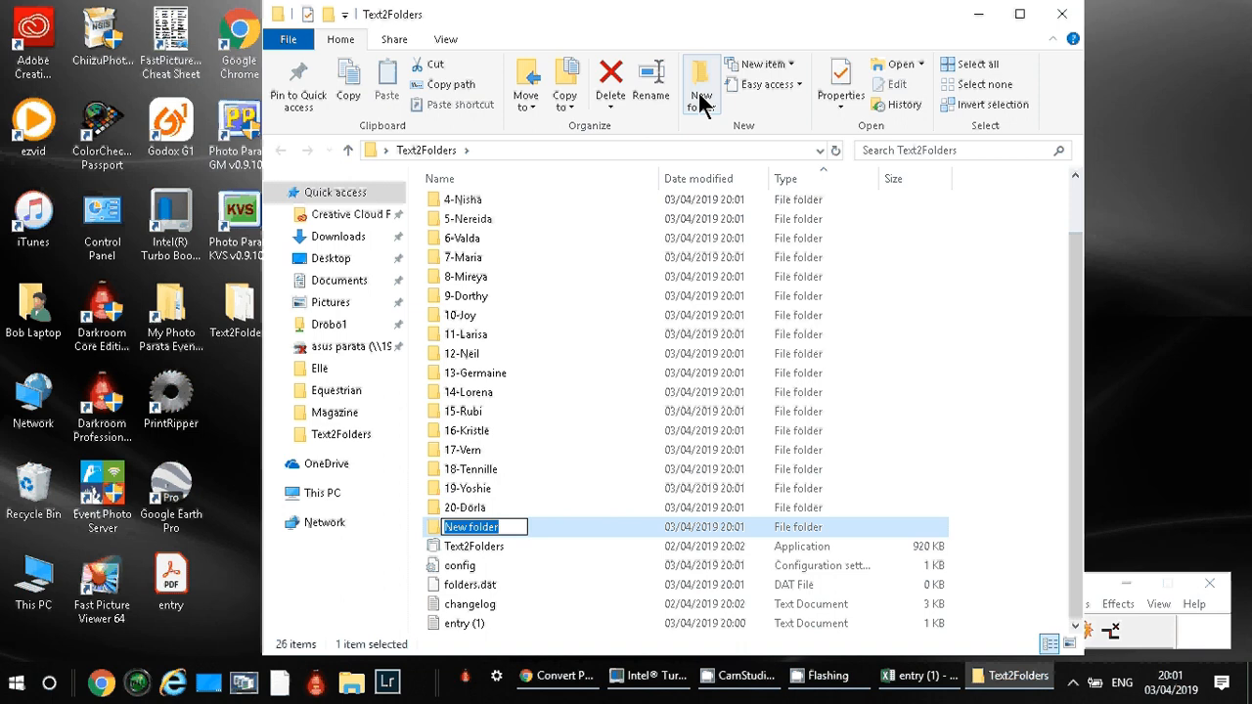
type("01-1")
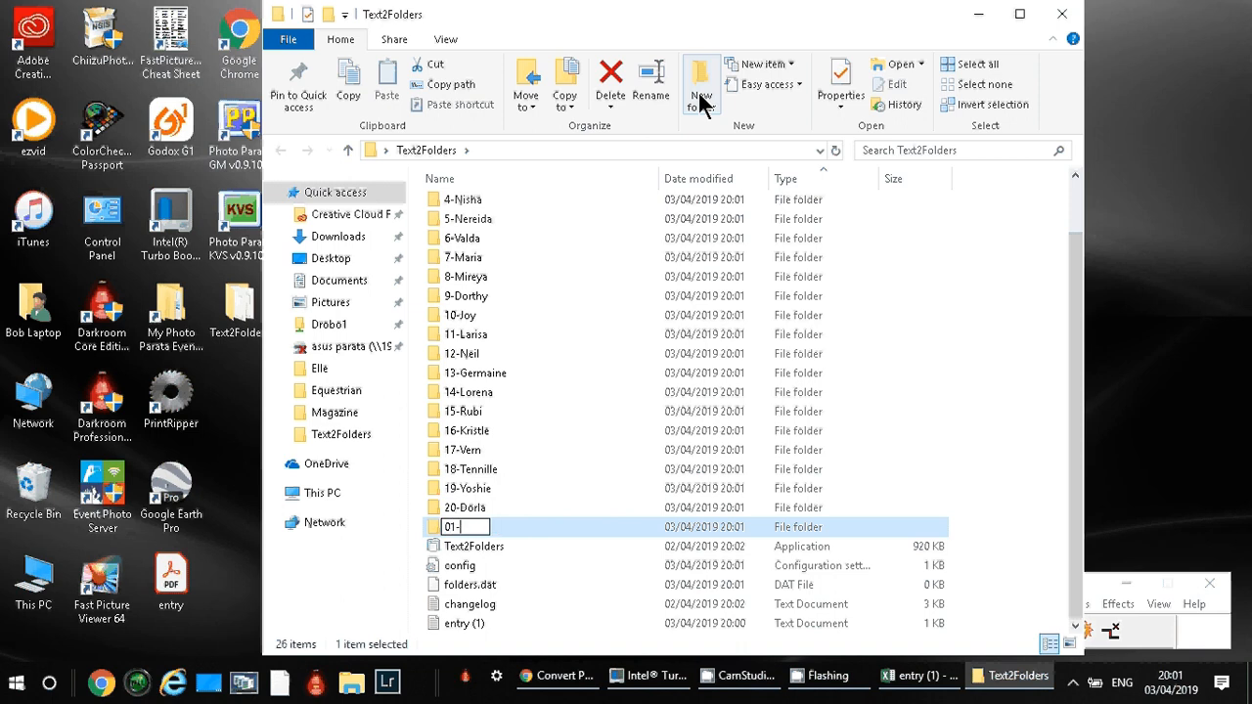
type("0")
key("Return")
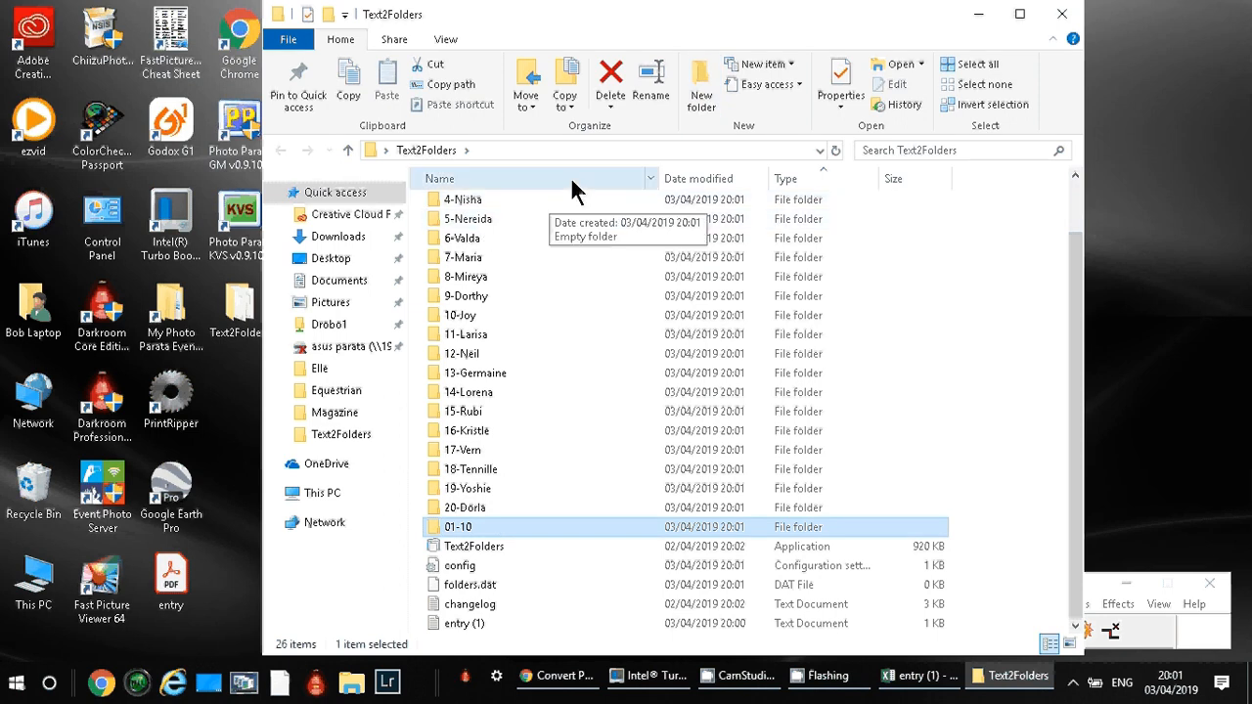
left_click(709, 101)
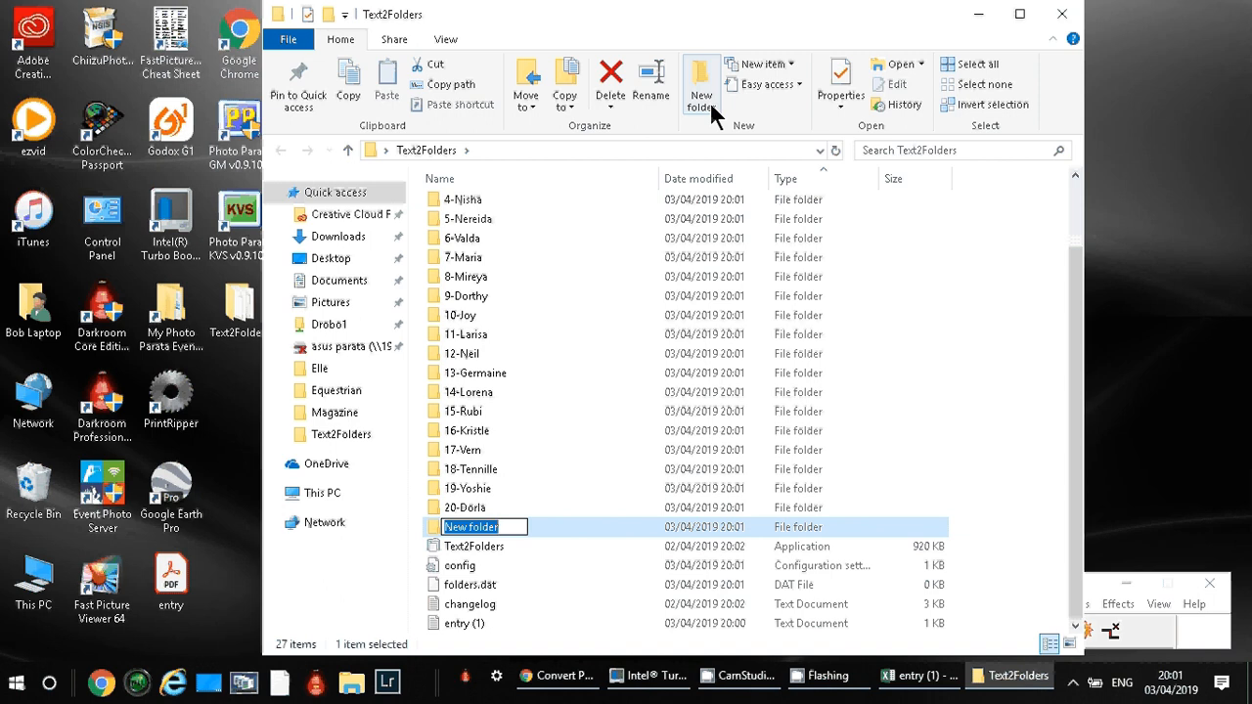
type("11-")
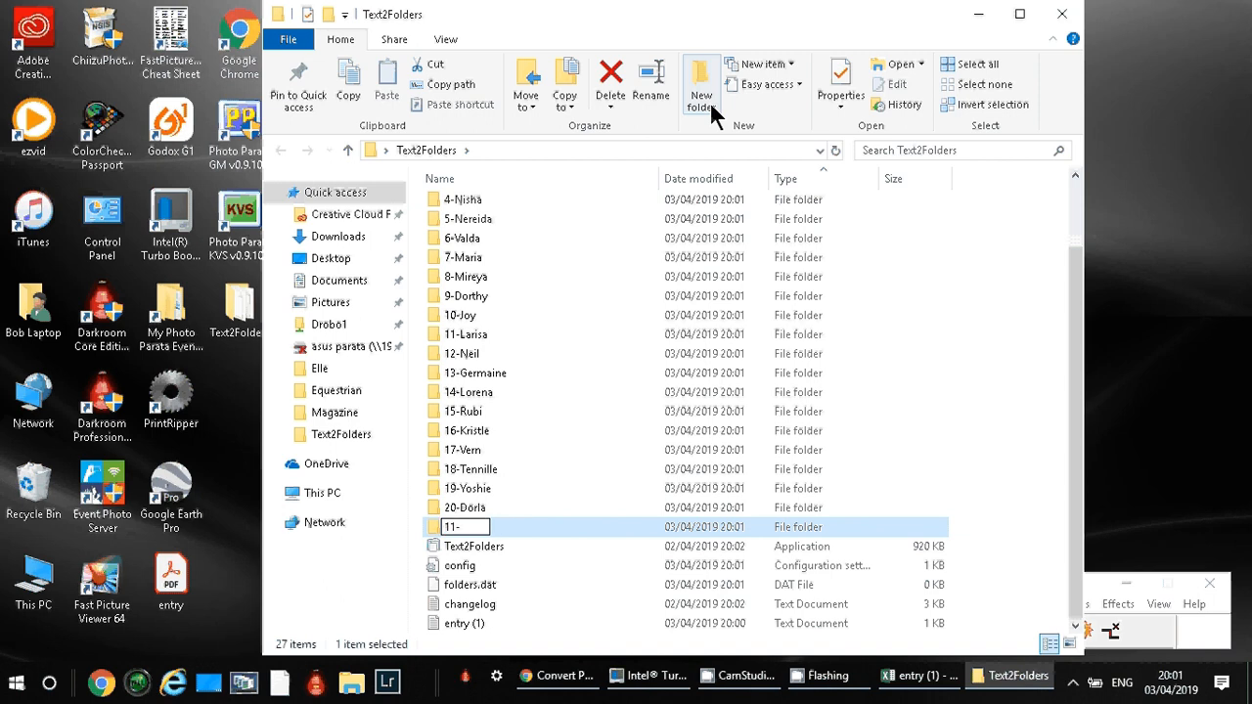
type("20")
key("Return")
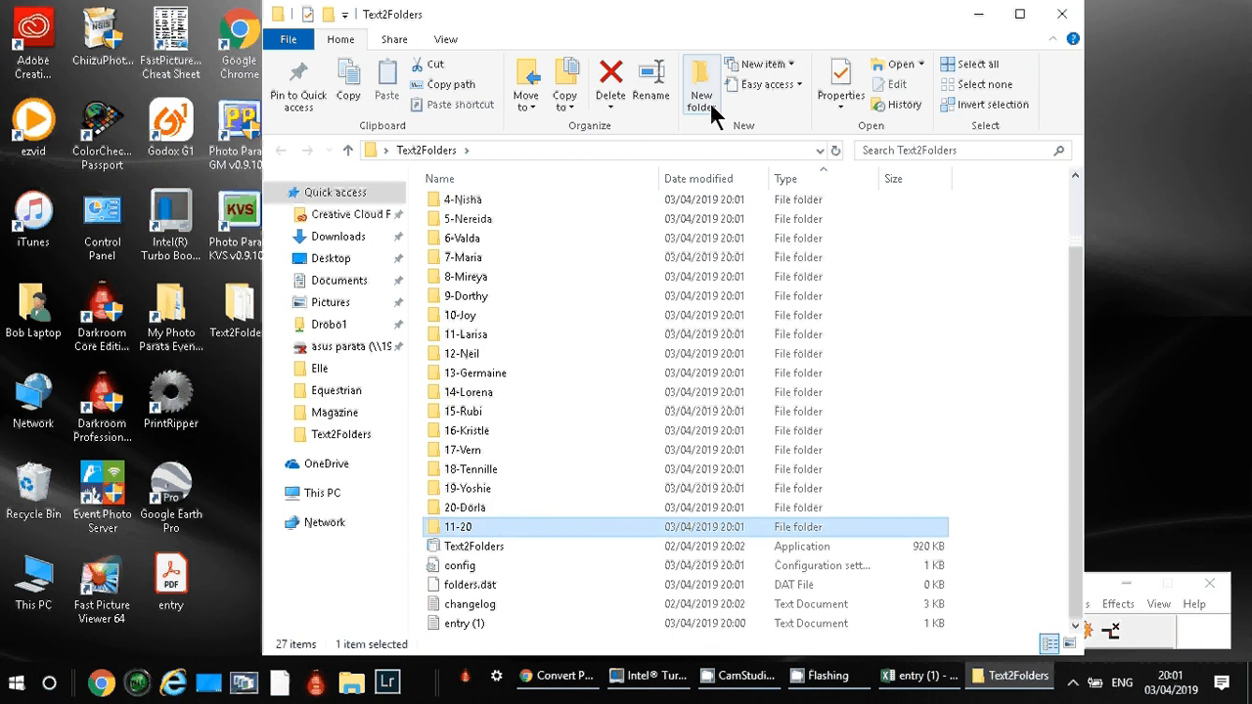
Move the ten horse folders numbered 11 to 20 into the 11-20 folder.
left_click(484, 504)
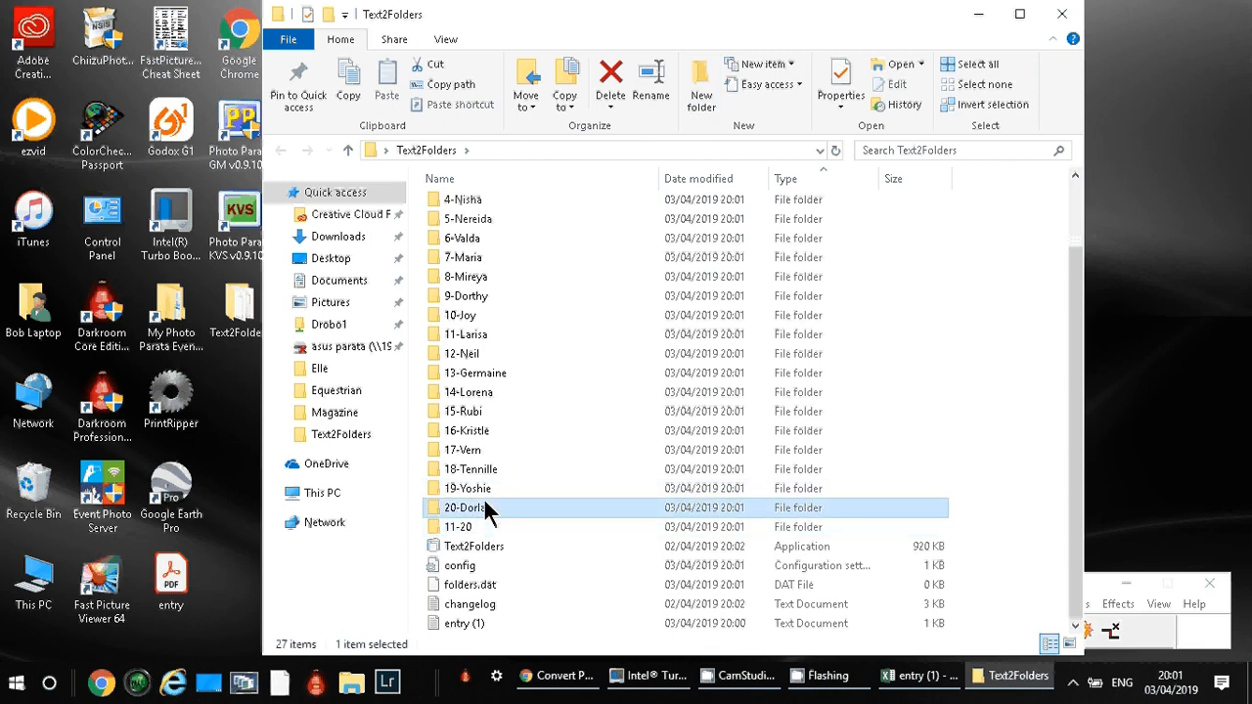
left_click(496, 326, "shift")
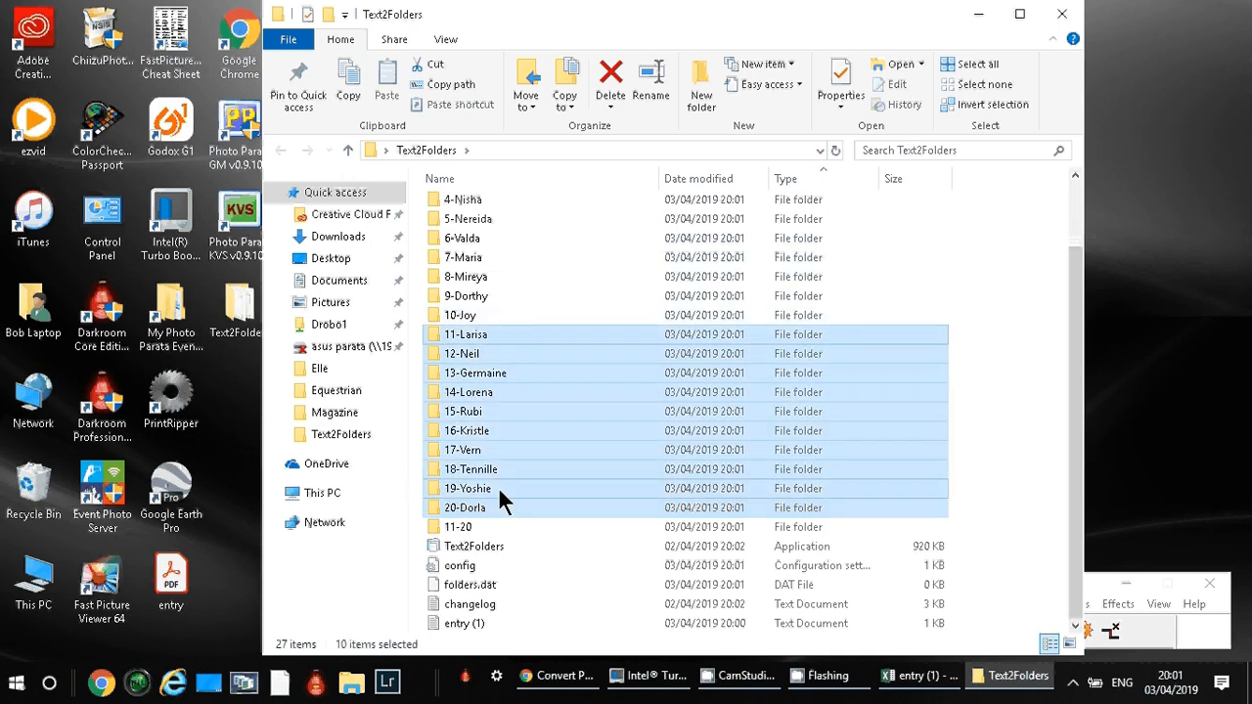
left_click_drag(498, 486, 471, 525)
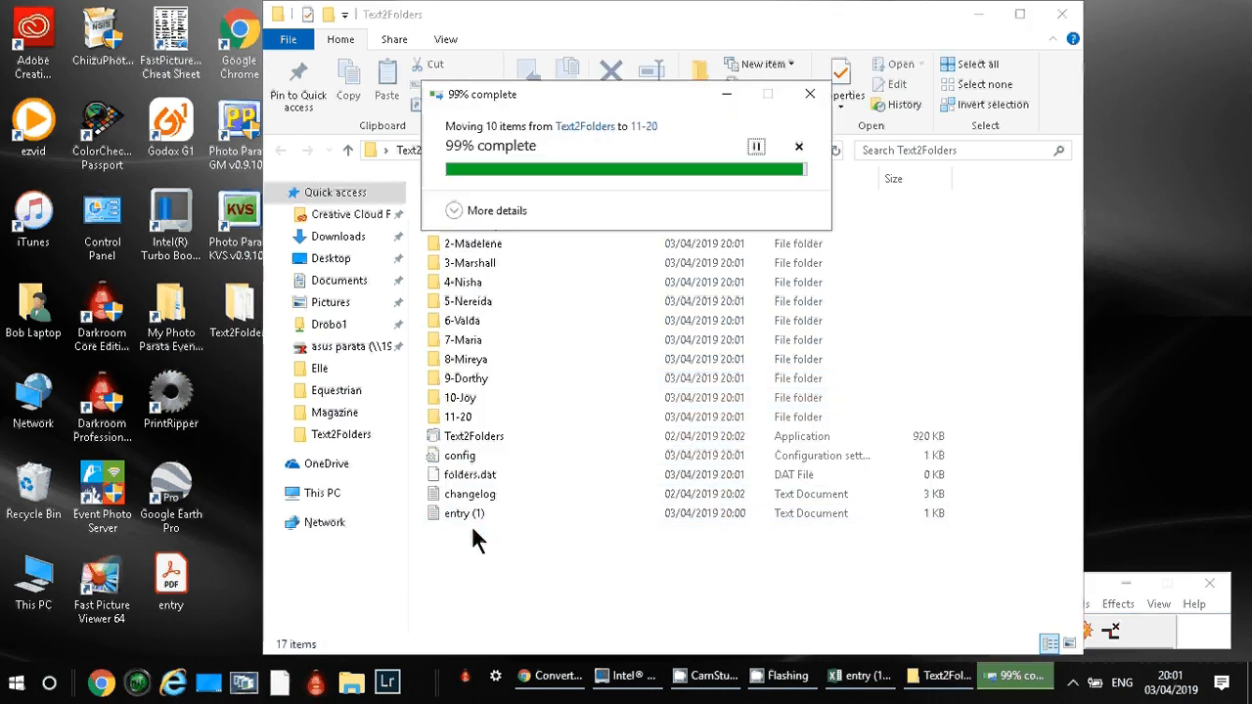
Move the ten horse folders numbered 1 to 10 into the 01-10 folder.
left_click(471, 397)
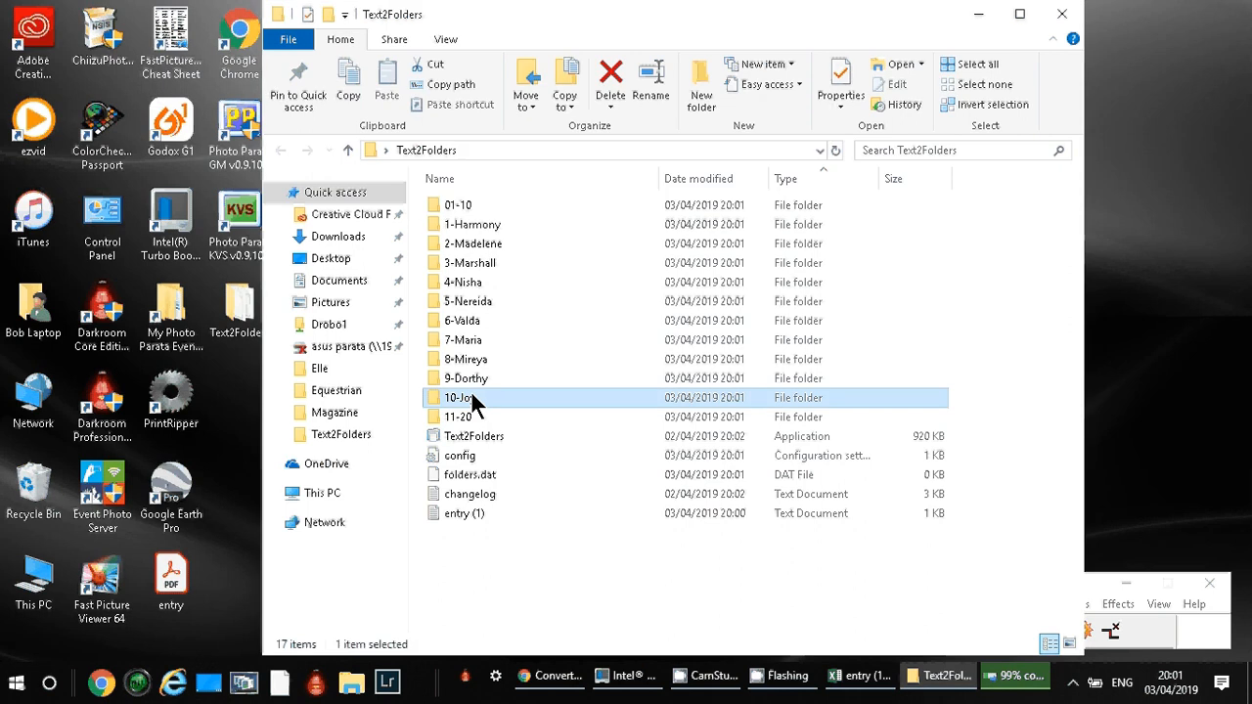
left_click(470, 227, "shift")
left_click_drag(469, 227, 468, 216)
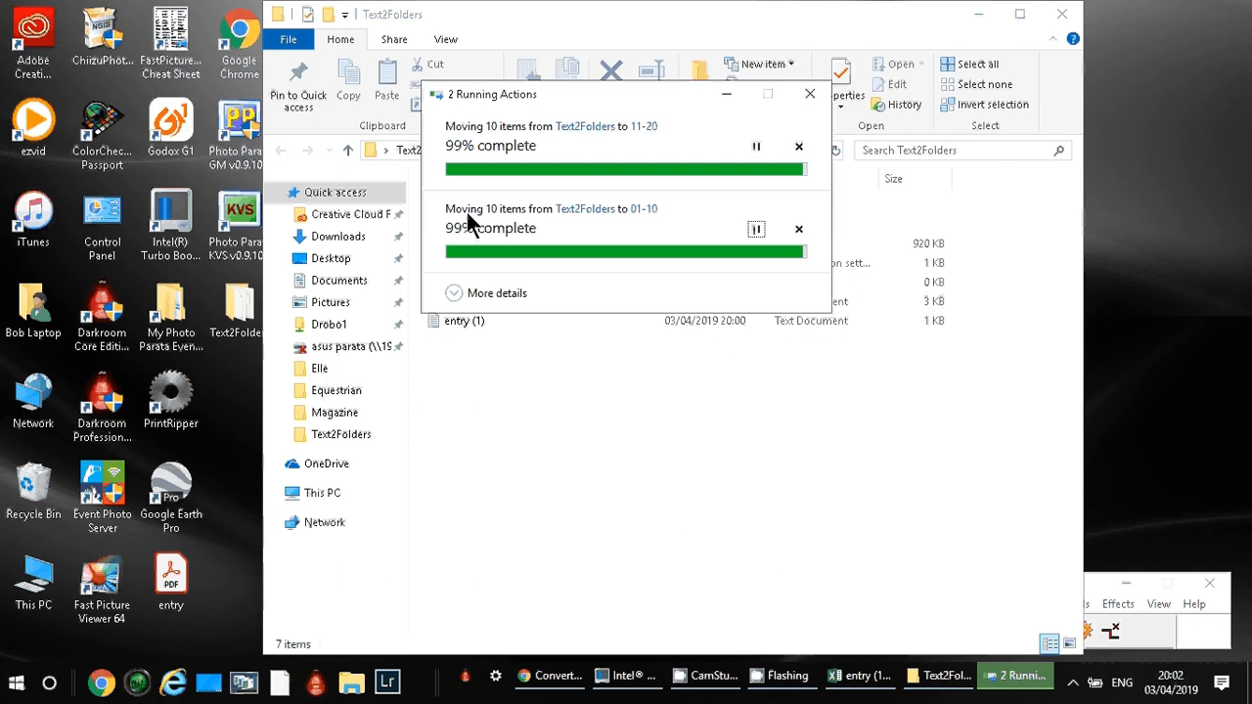
Launch Photo Parata GM from the desktop.
left_click(245, 141)
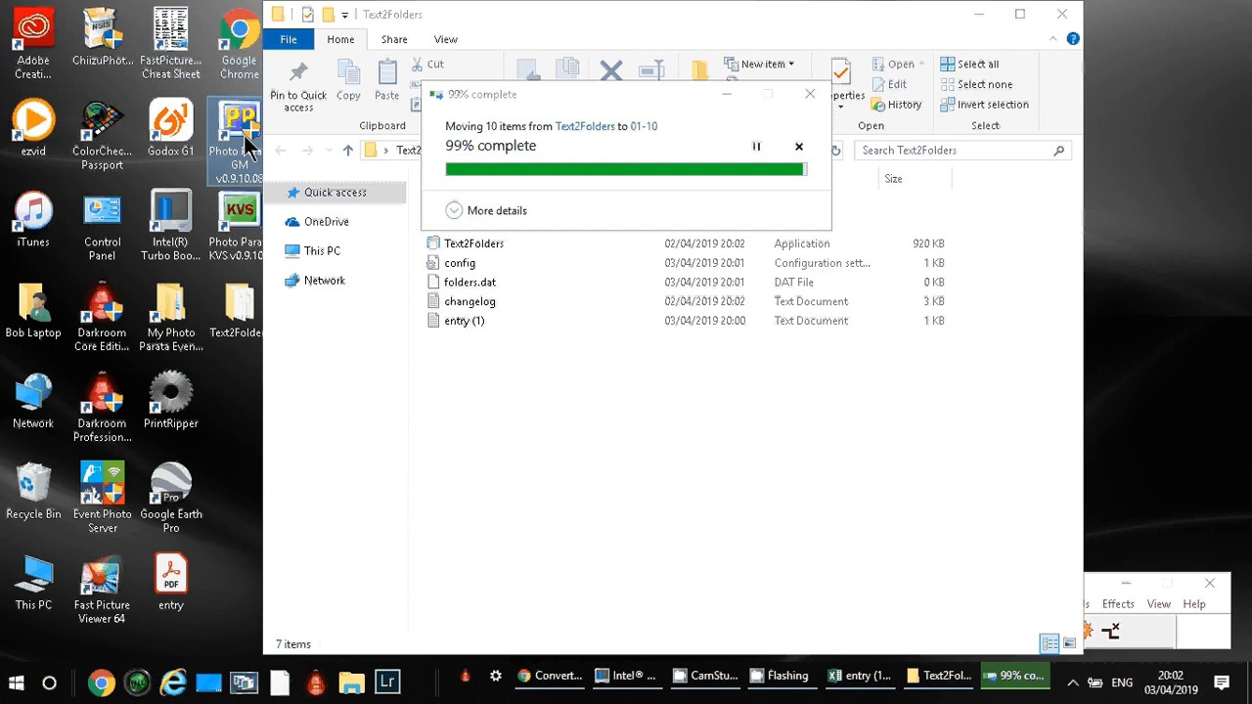
double_click(245, 145)
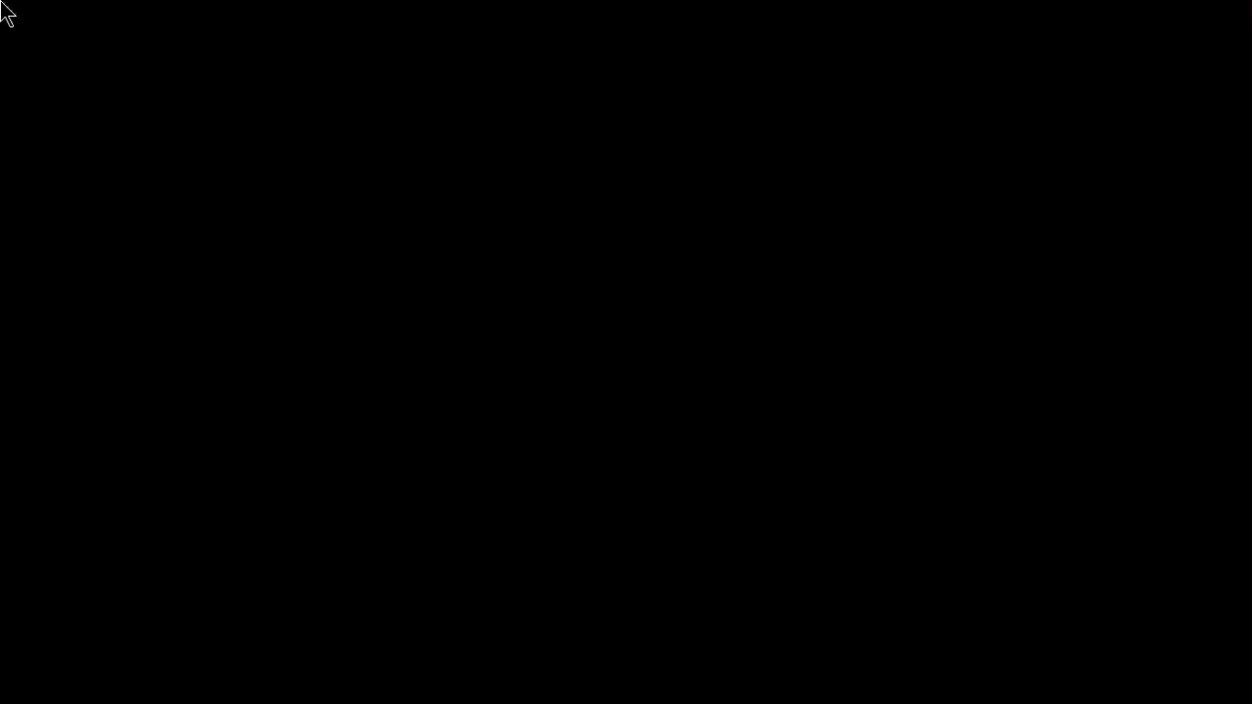
left_click(549, 471)
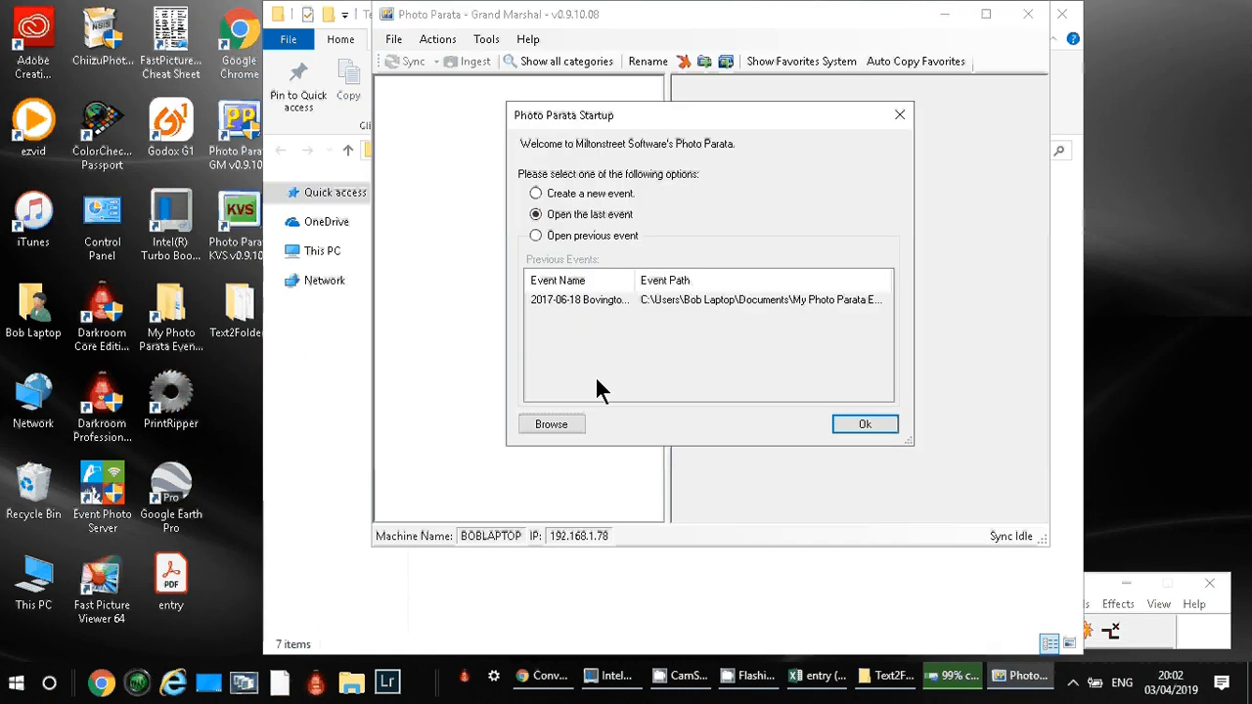
Create a new event named "2019-04-03 Test 3rd April 19" in the default My Photo Parata Events location.
left_click(881, 422)
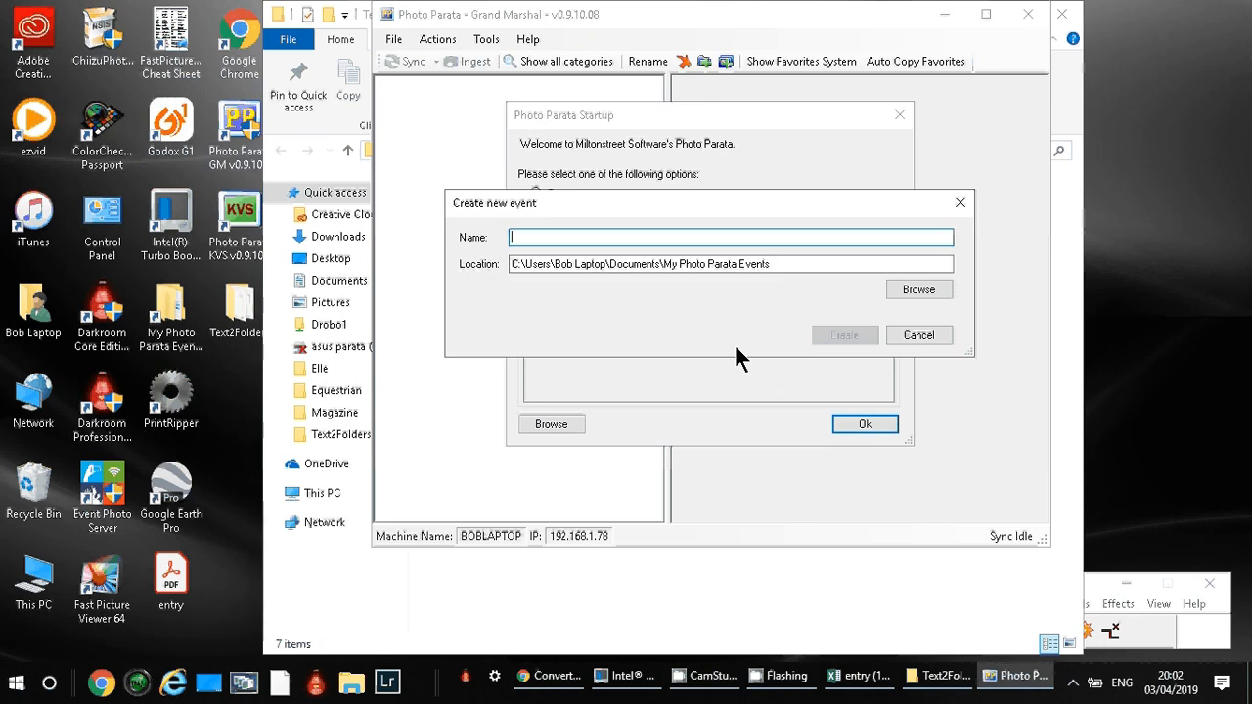
type("2019")
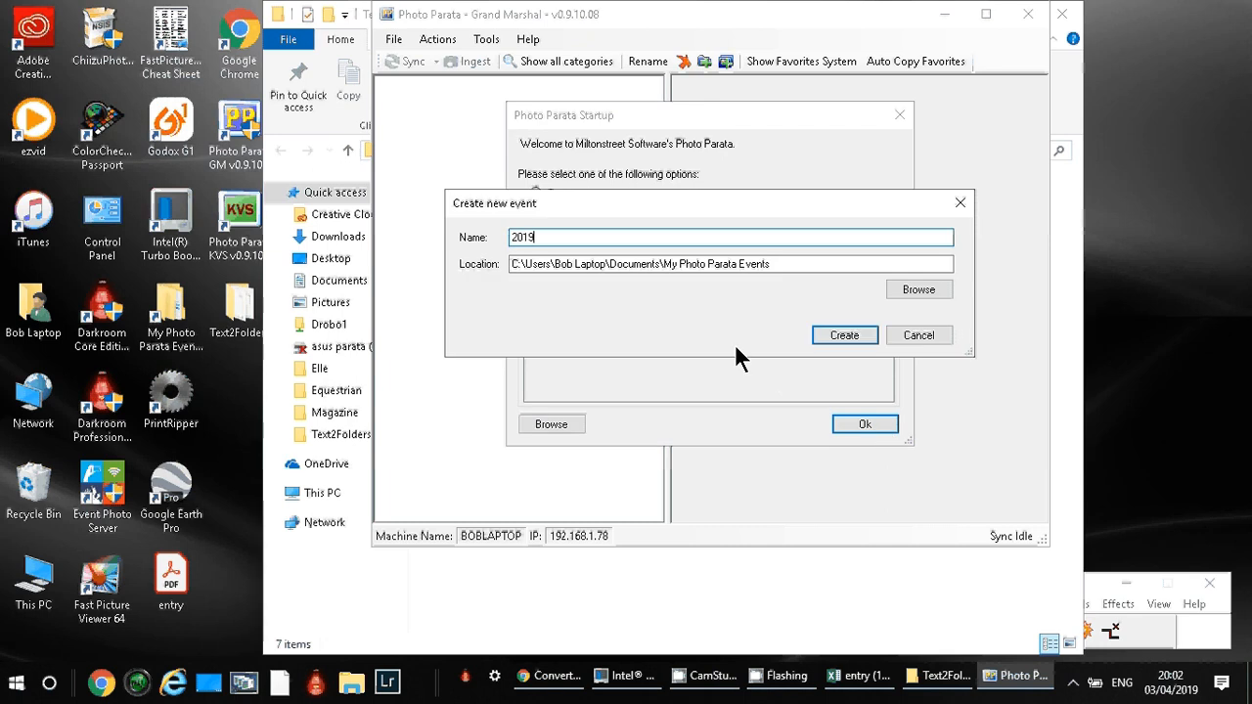
type("-04-03 Test 3rd Ap")
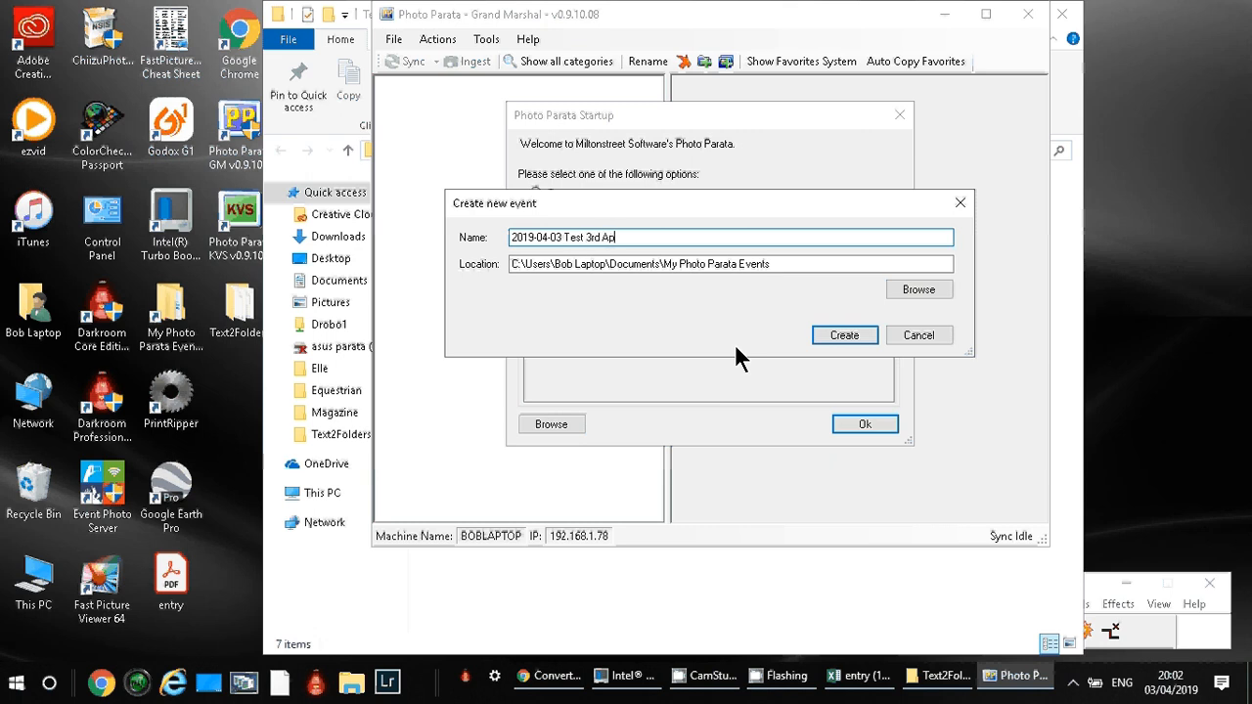
type("ril 19")
left_click(828, 335)
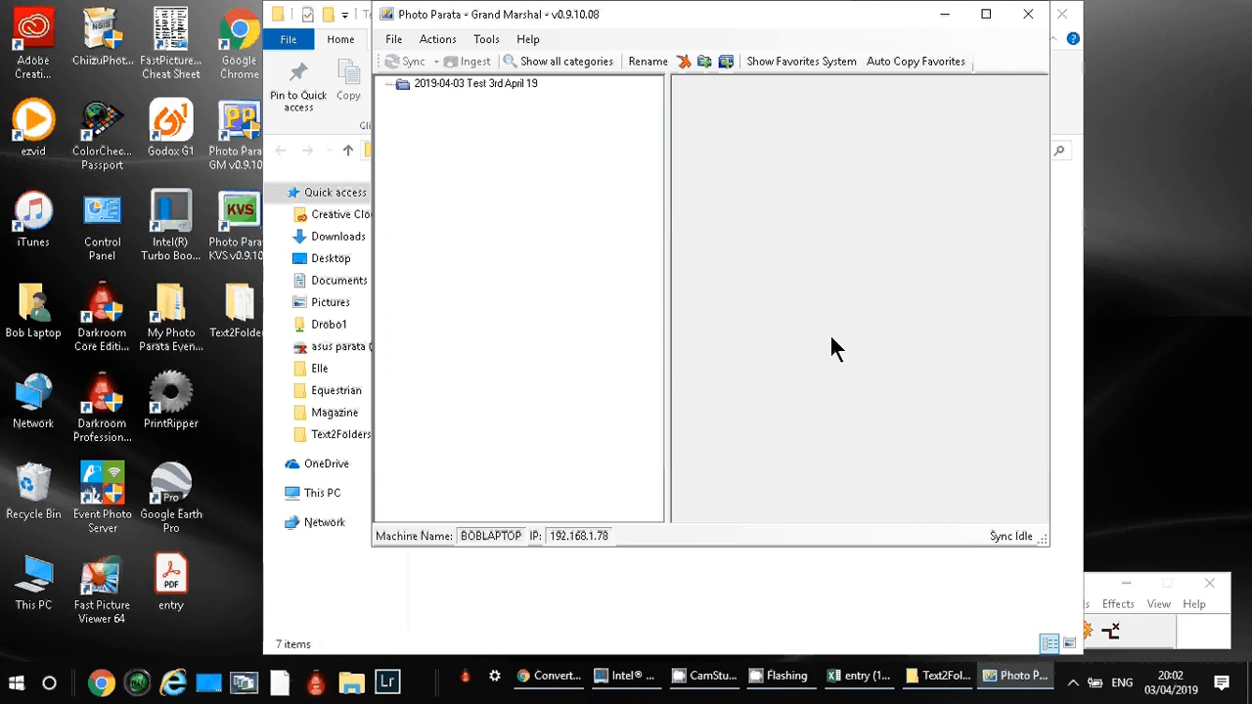
Switch to File Explorer and open the OriginalImages folder of the 2019-04-03 Test 3rd April 19 event in My Photo Parata Events.
left_click(182, 311)
double_click(182, 311)
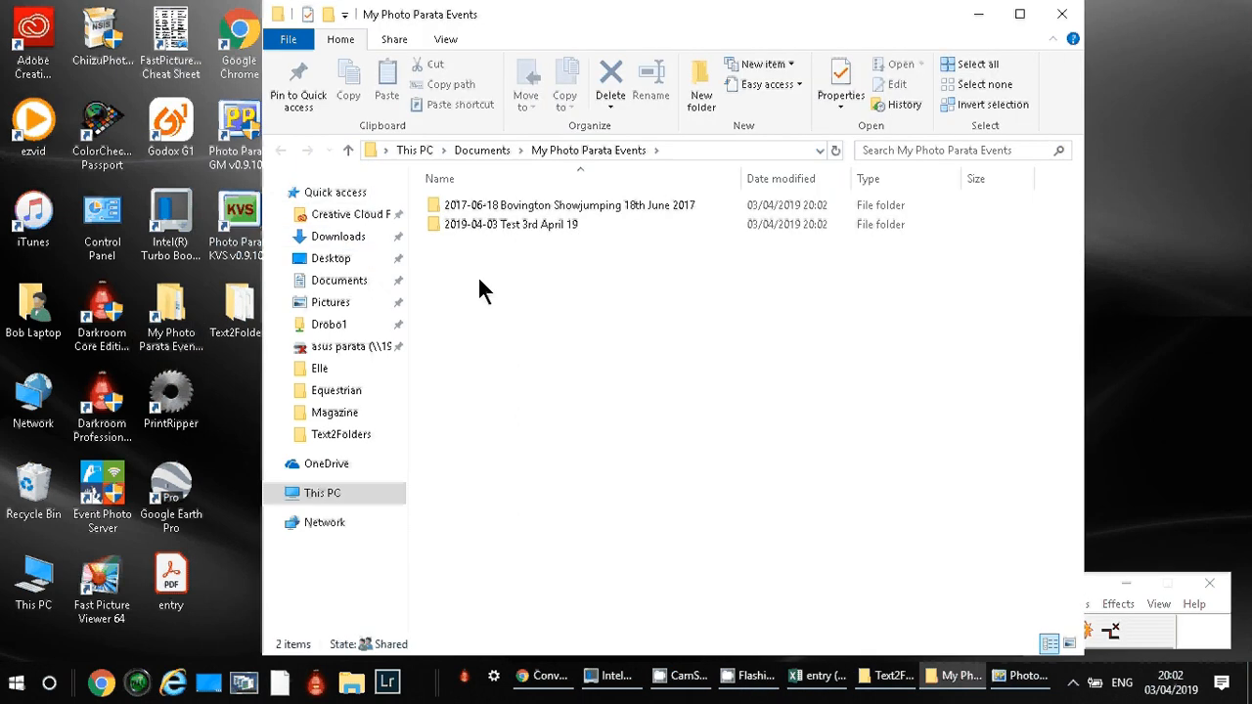
double_click(559, 221)
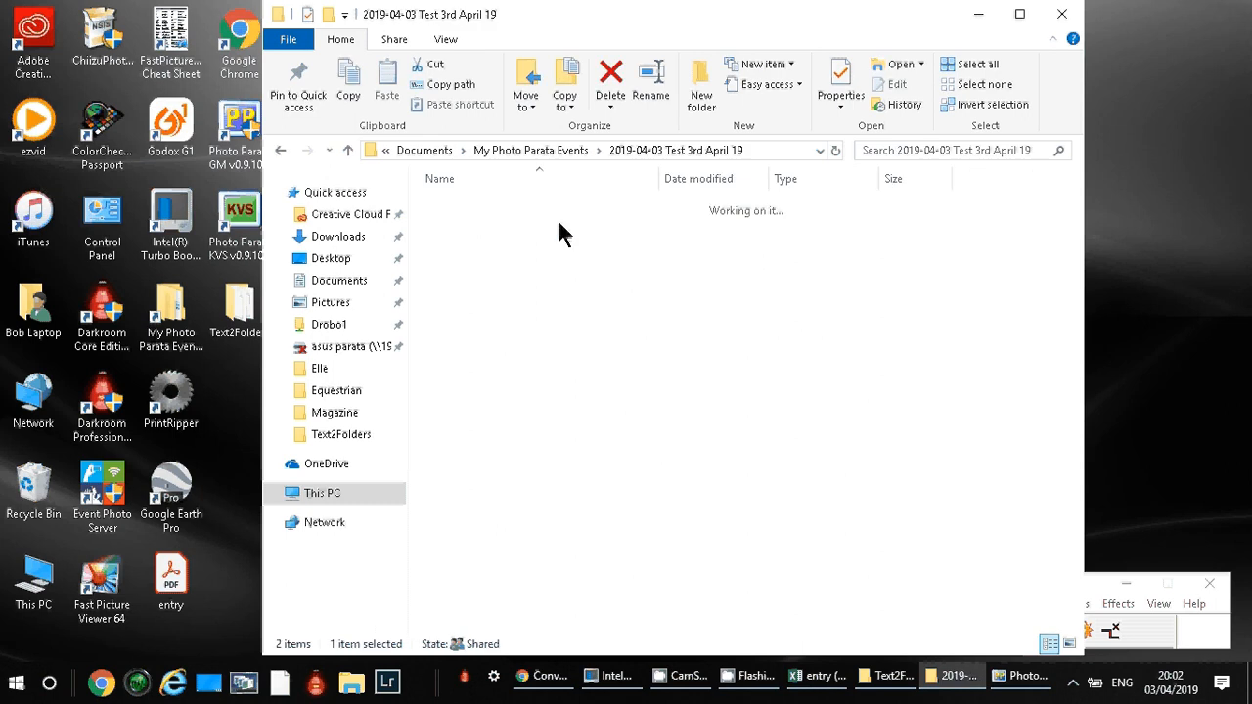
double_click(545, 245)
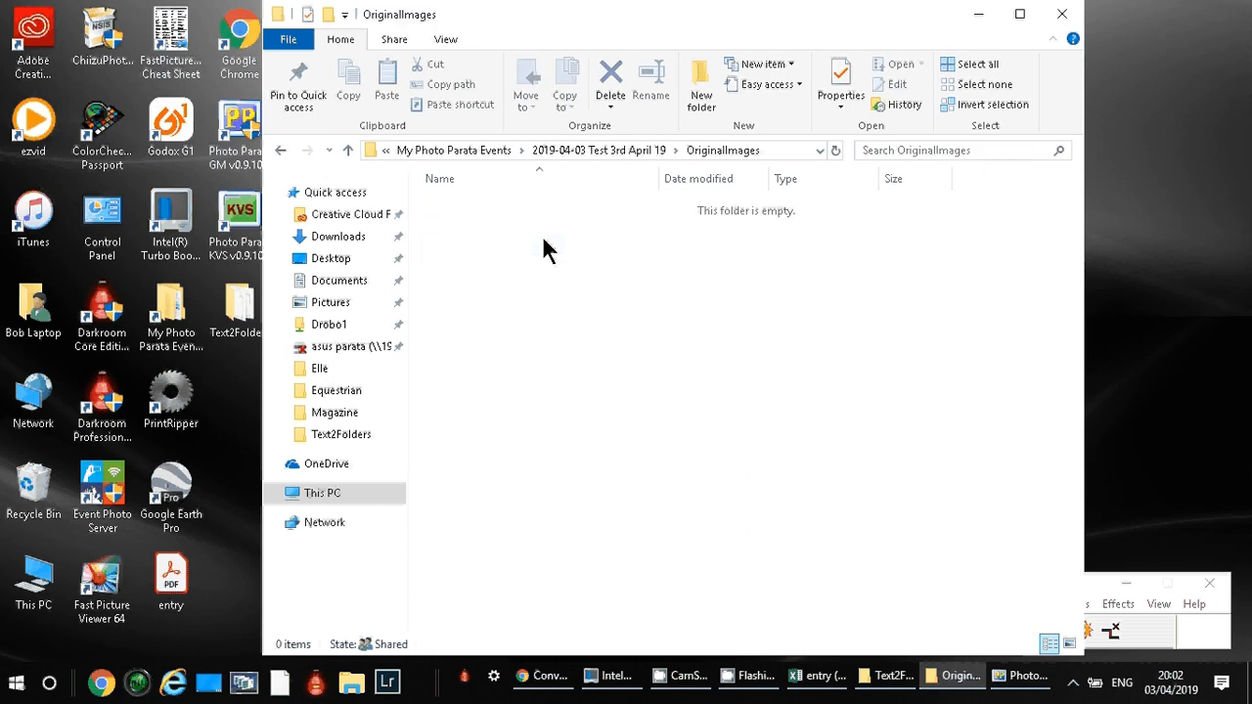
Move the 01-10 and 11-20 folders from Text2Folders into the event's OriginalImages folder.
left_click_drag(688, 29, 924, 56)
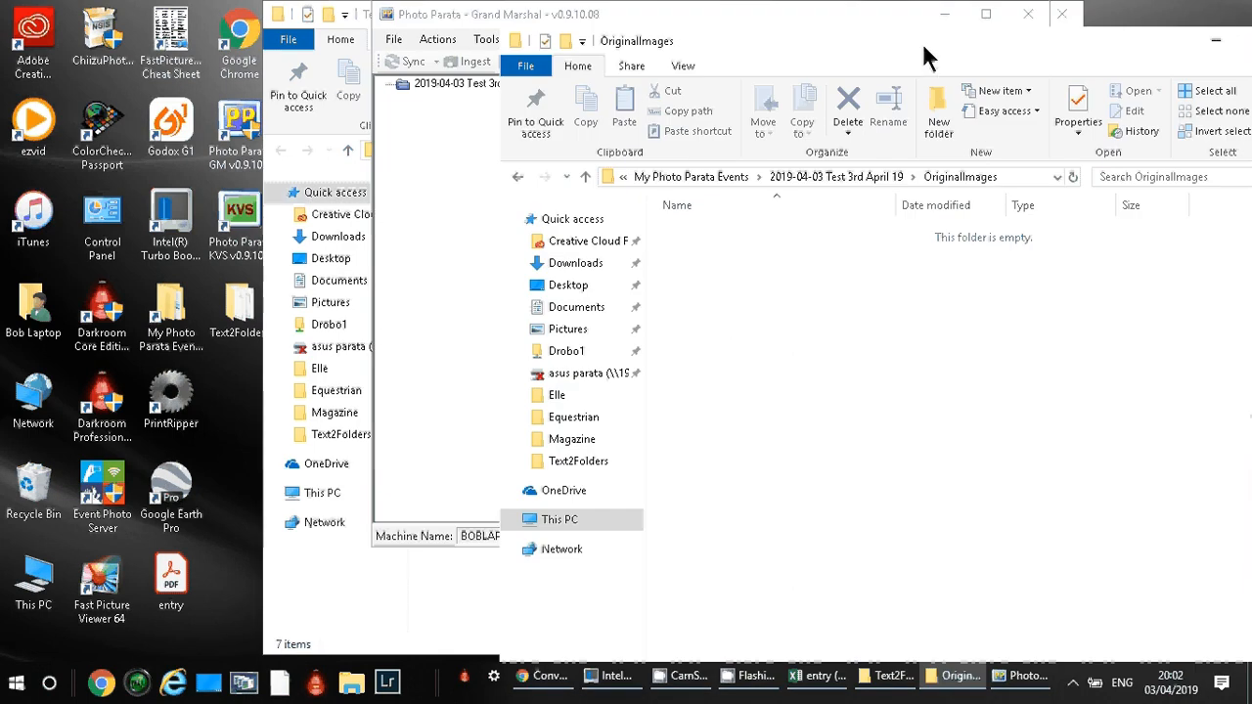
left_click(307, 118)
left_click_drag(637, 23, 310, 57)
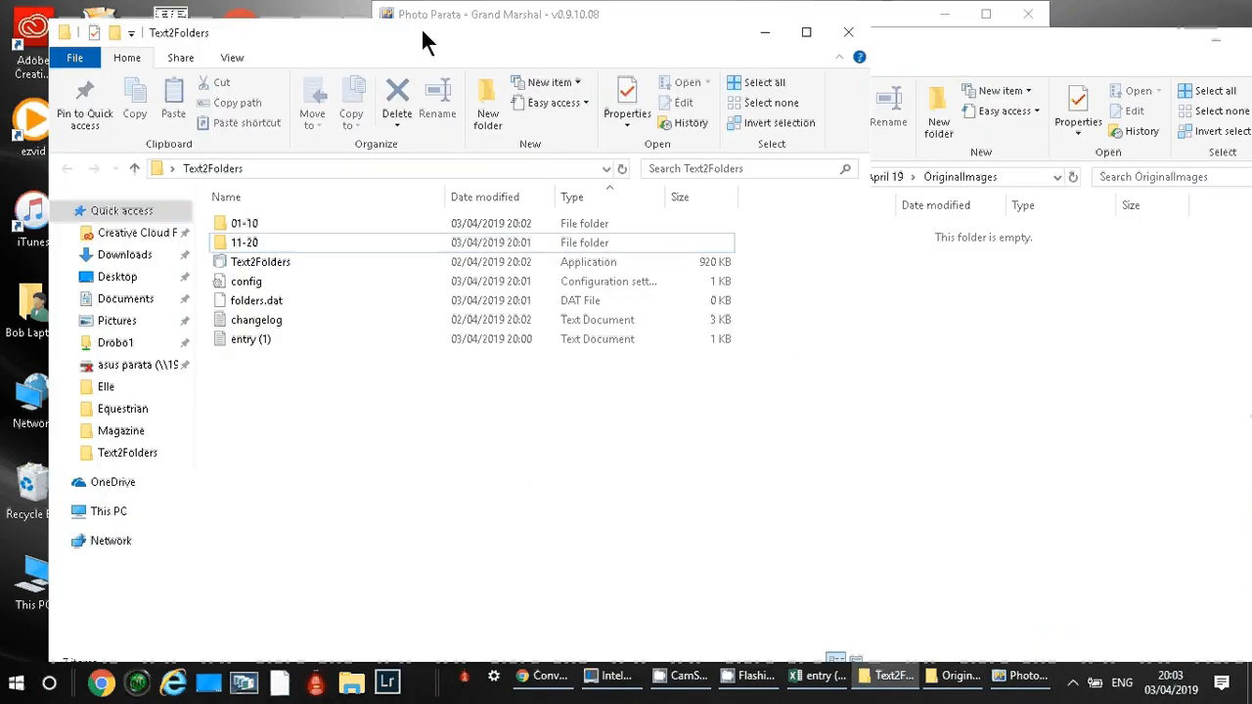
left_click(287, 250)
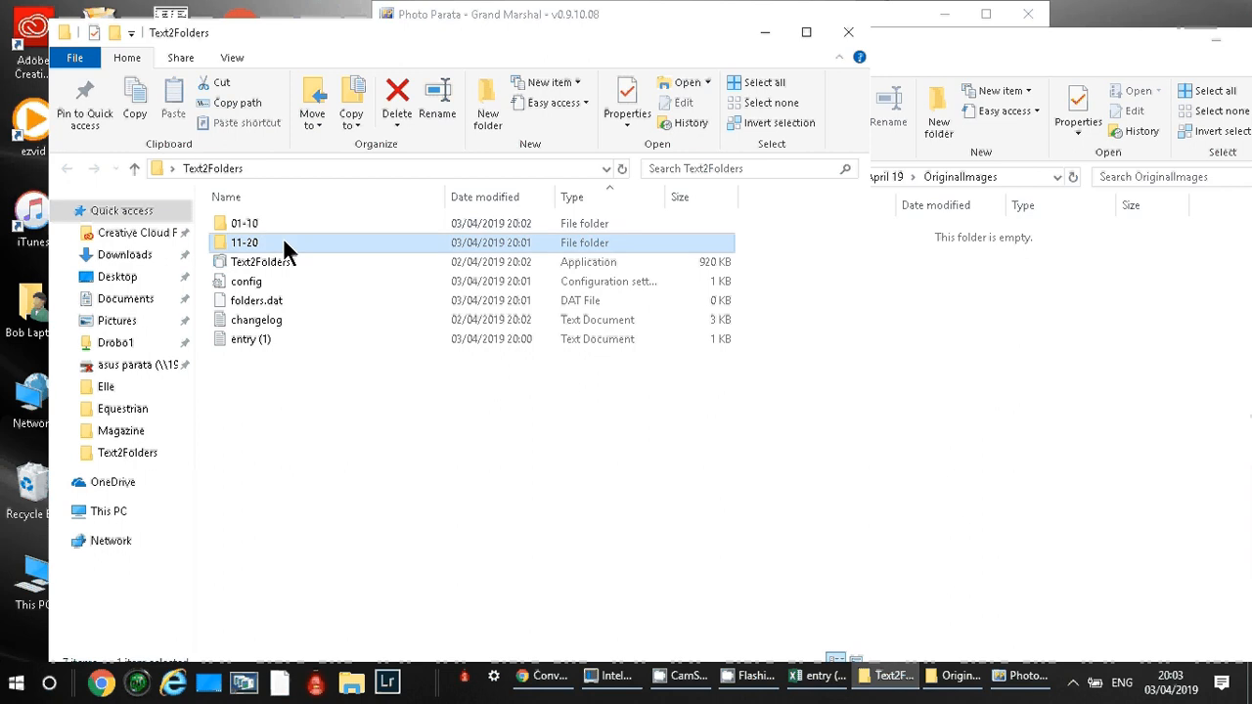
left_click(252, 227, "ctrl")
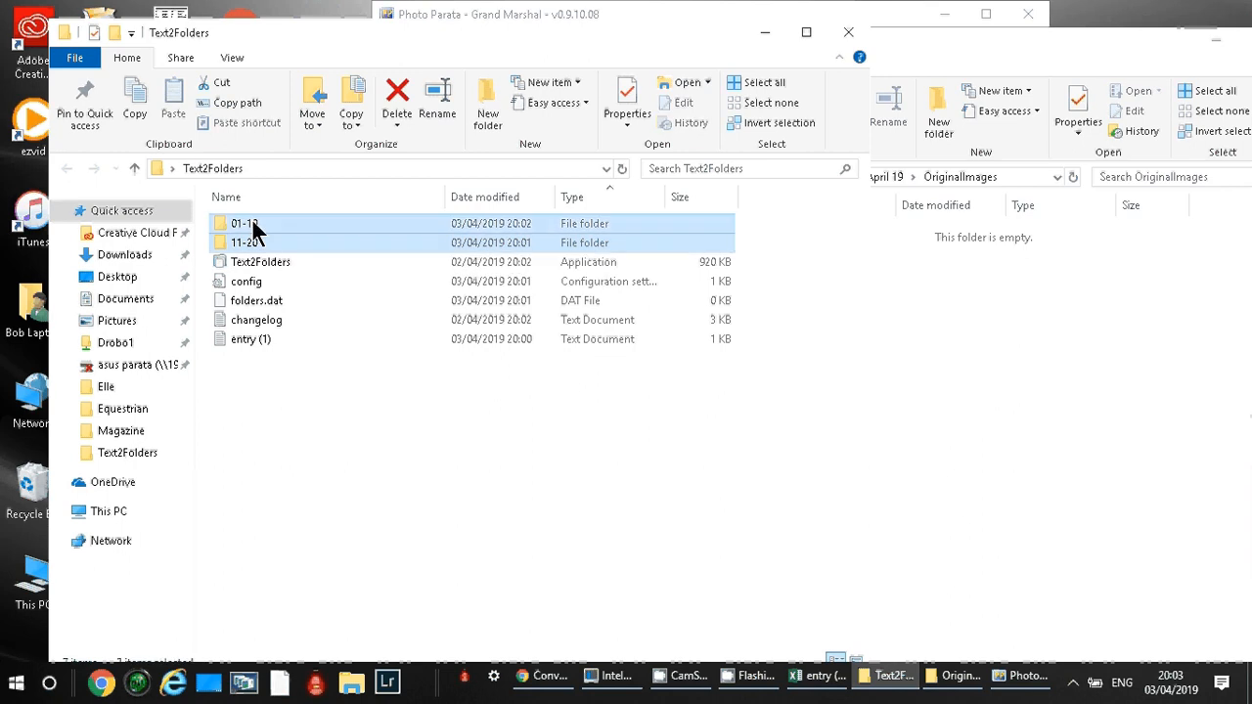
right_click(253, 227)
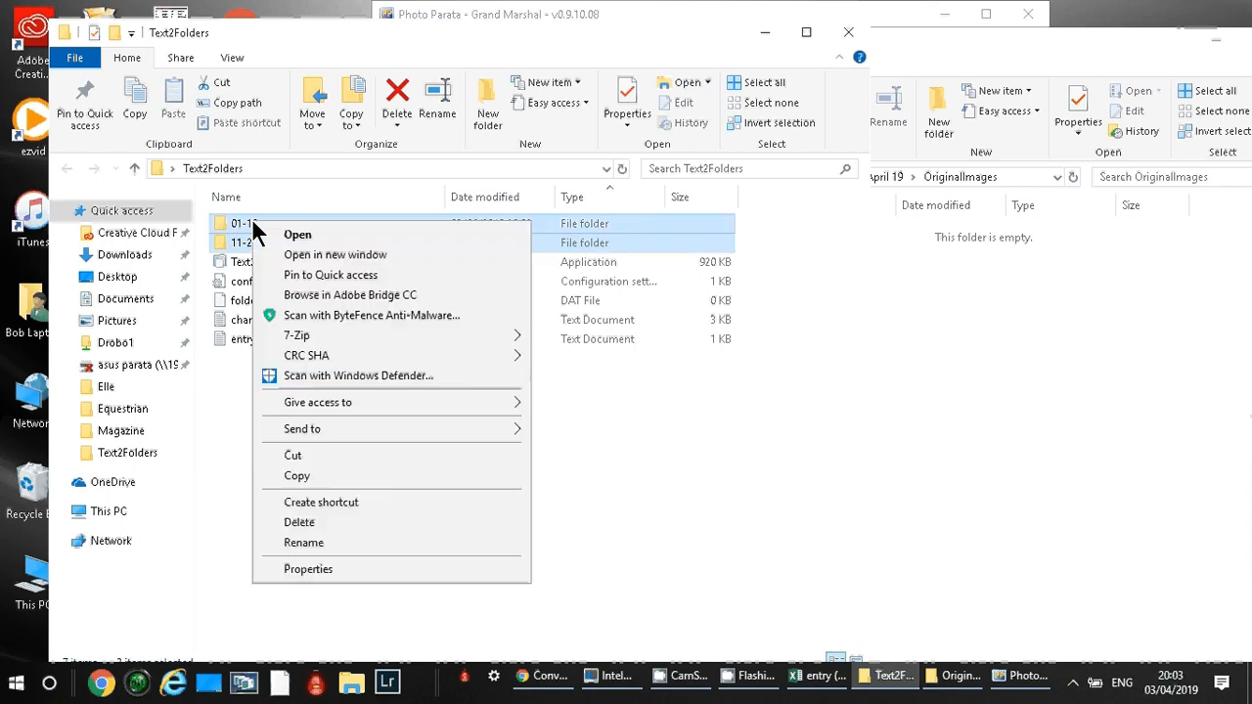
left_click(364, 456)
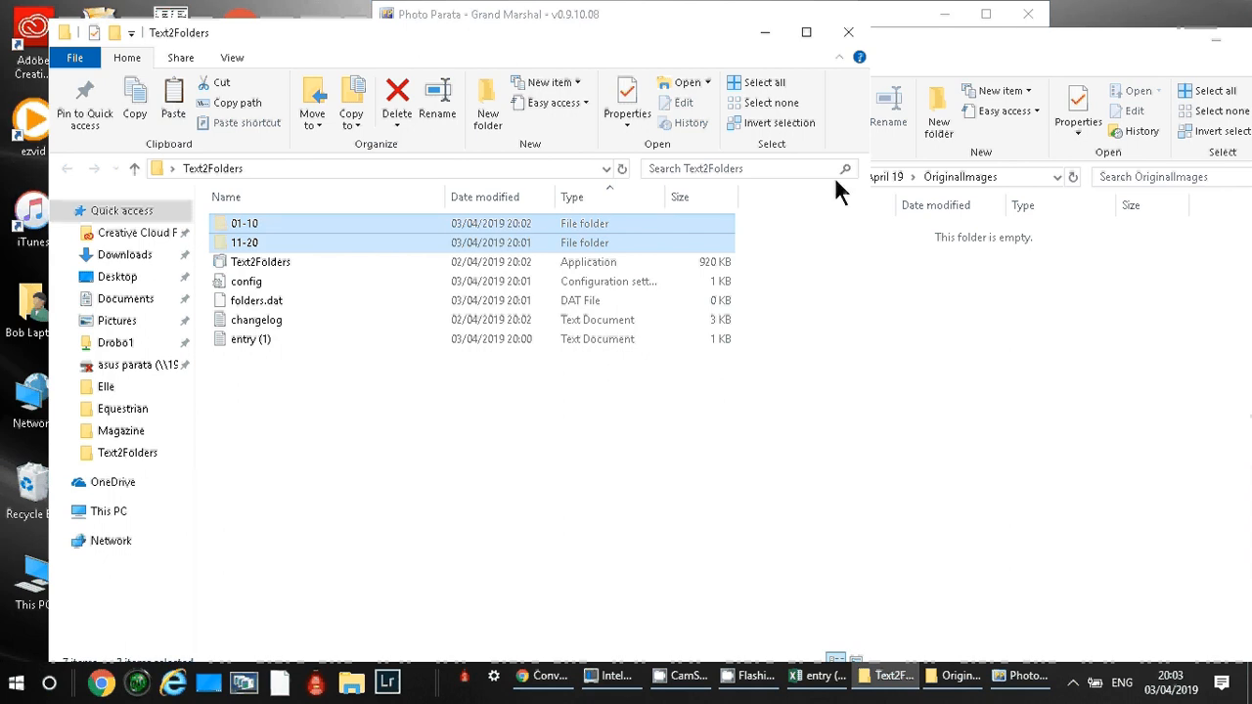
left_click(973, 66)
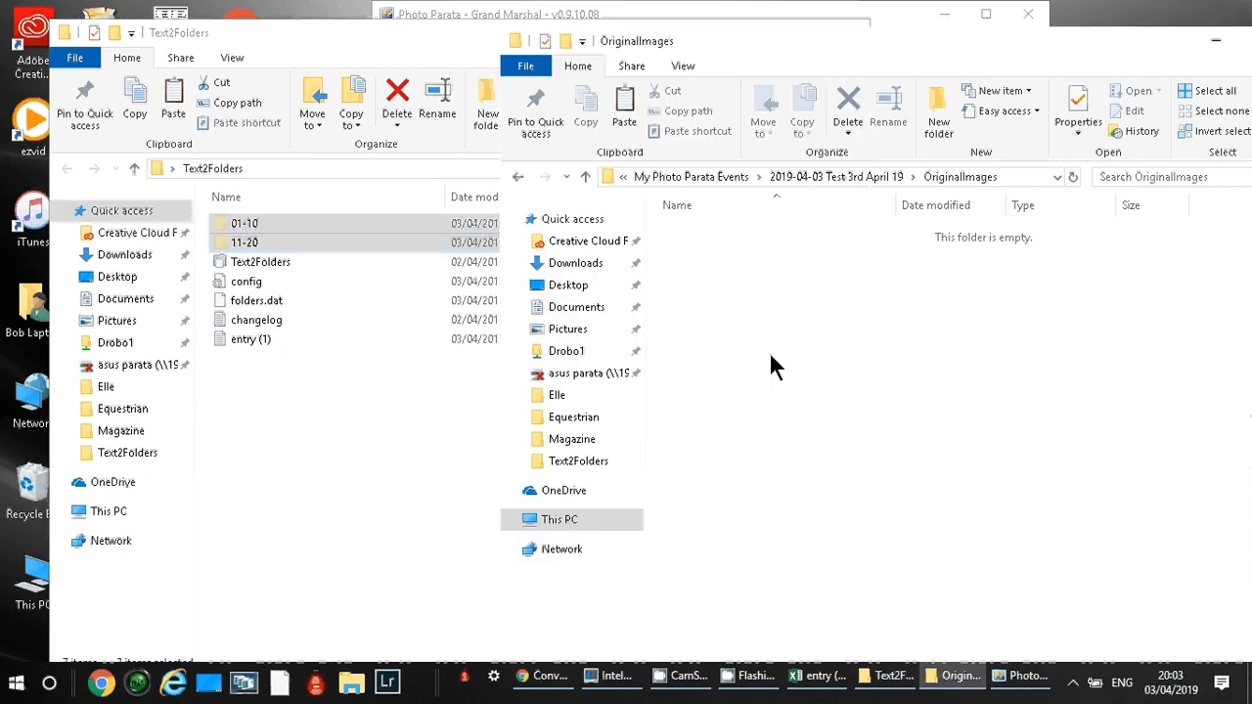
key("ctrl+v")
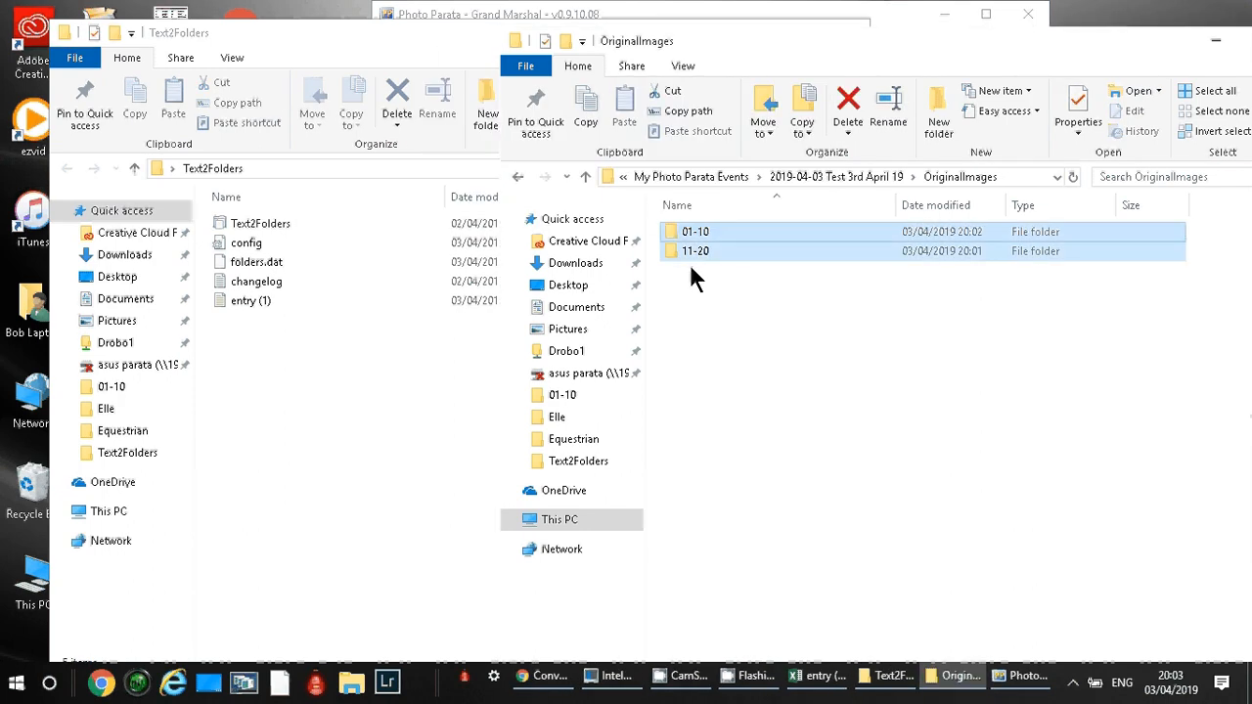
Close the Text2Folders and OriginalImages folder windows to return to Photo Parata Grand Marshal.
left_click(448, 51)
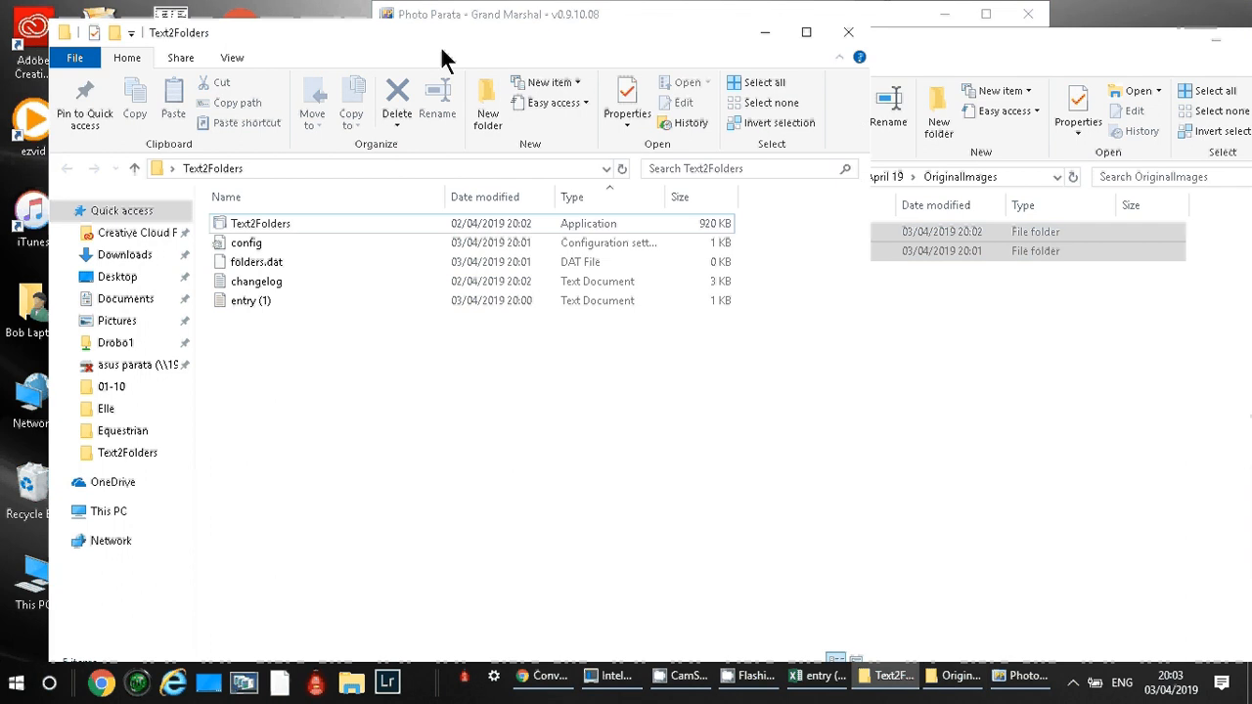
left_click(848, 32)
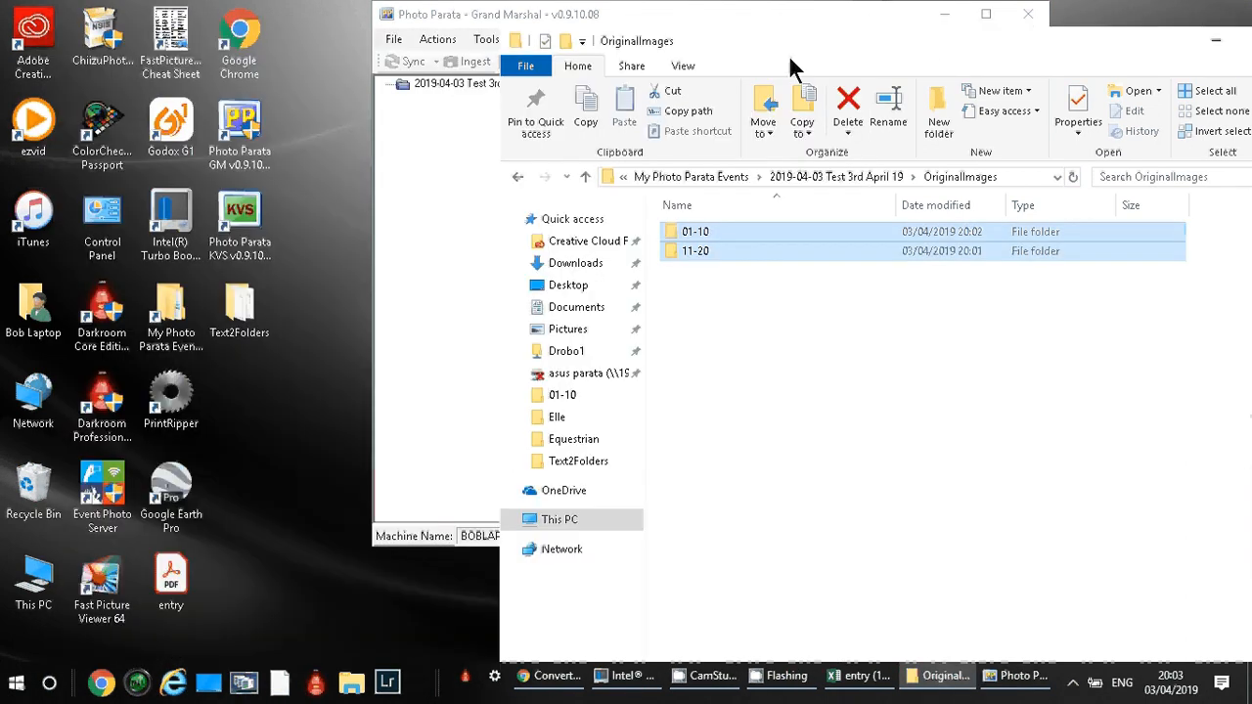
left_click_drag(916, 57, 807, 59)
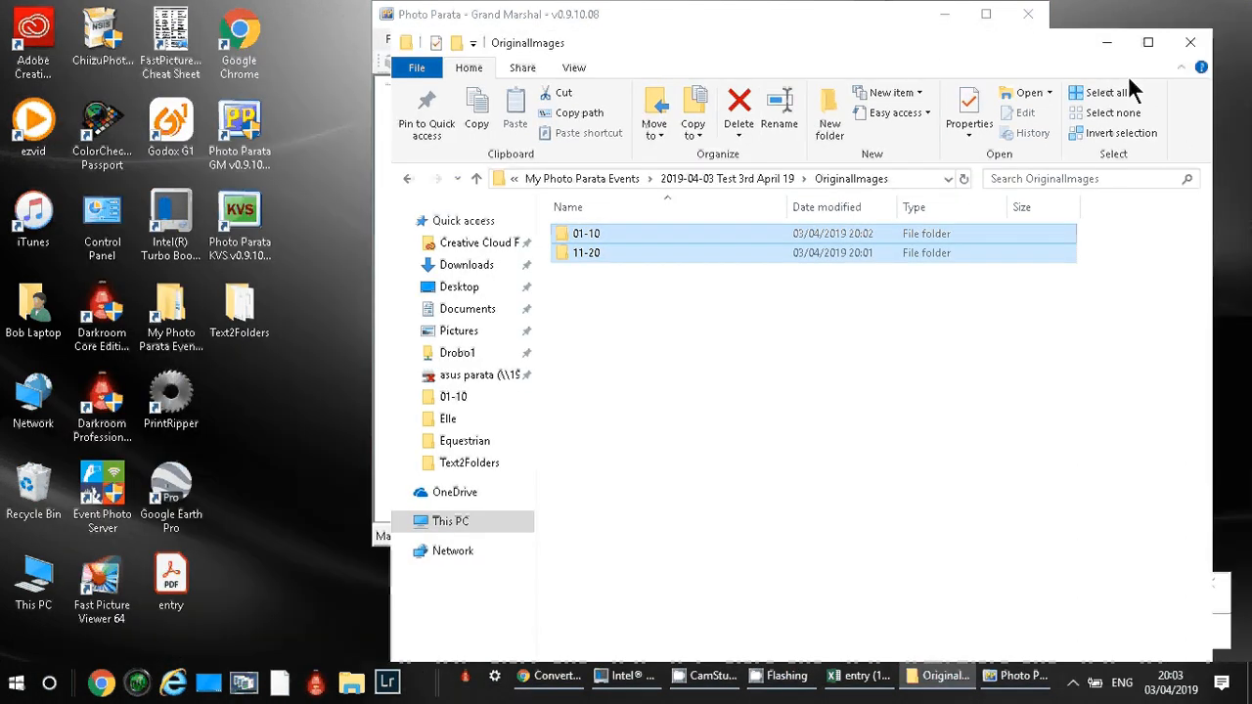
left_click(1188, 44)
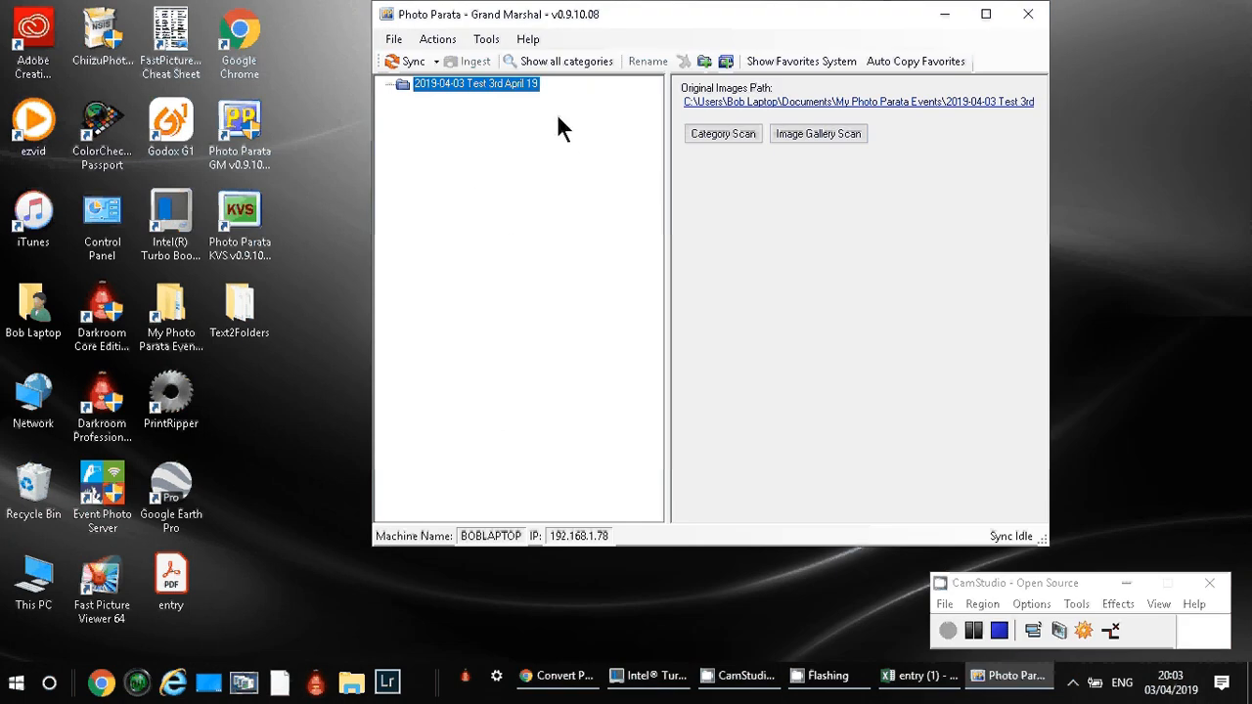
Run a category scan on the 2019-04-03 Test 3rd April 19 event and image gallery scans on its 11-20 and 01-10 categories.
left_click(724, 134)
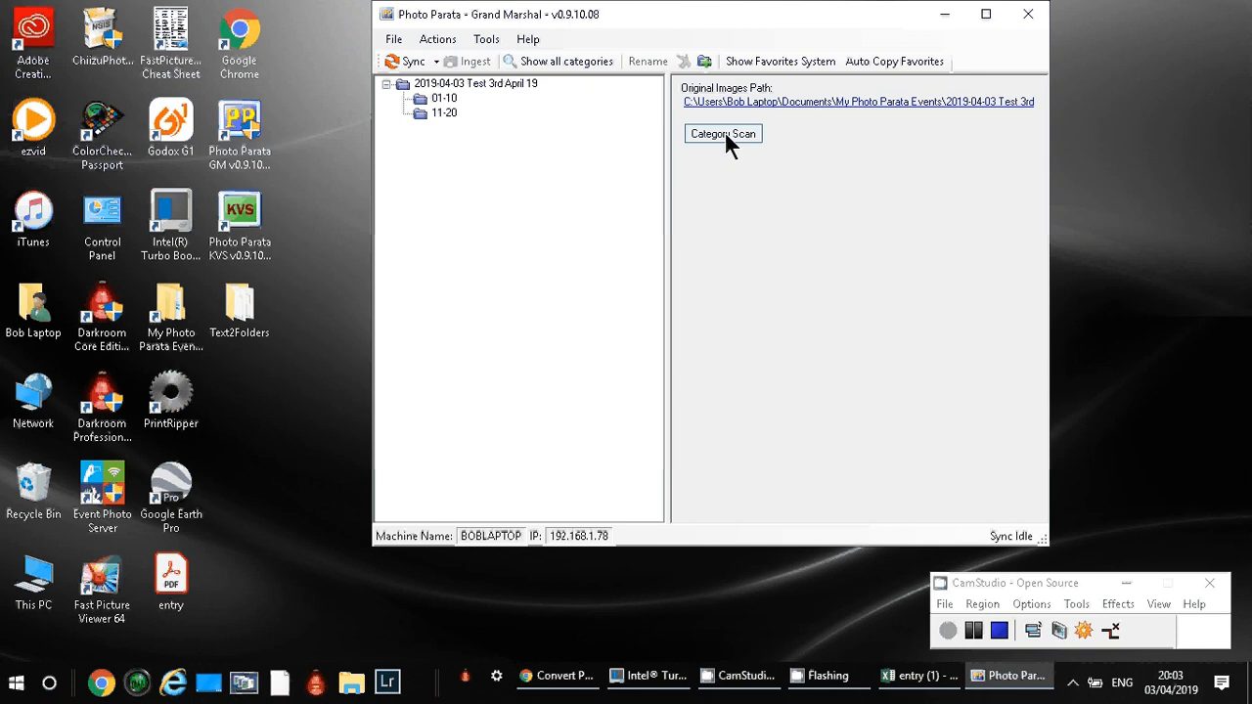
left_click(446, 112)
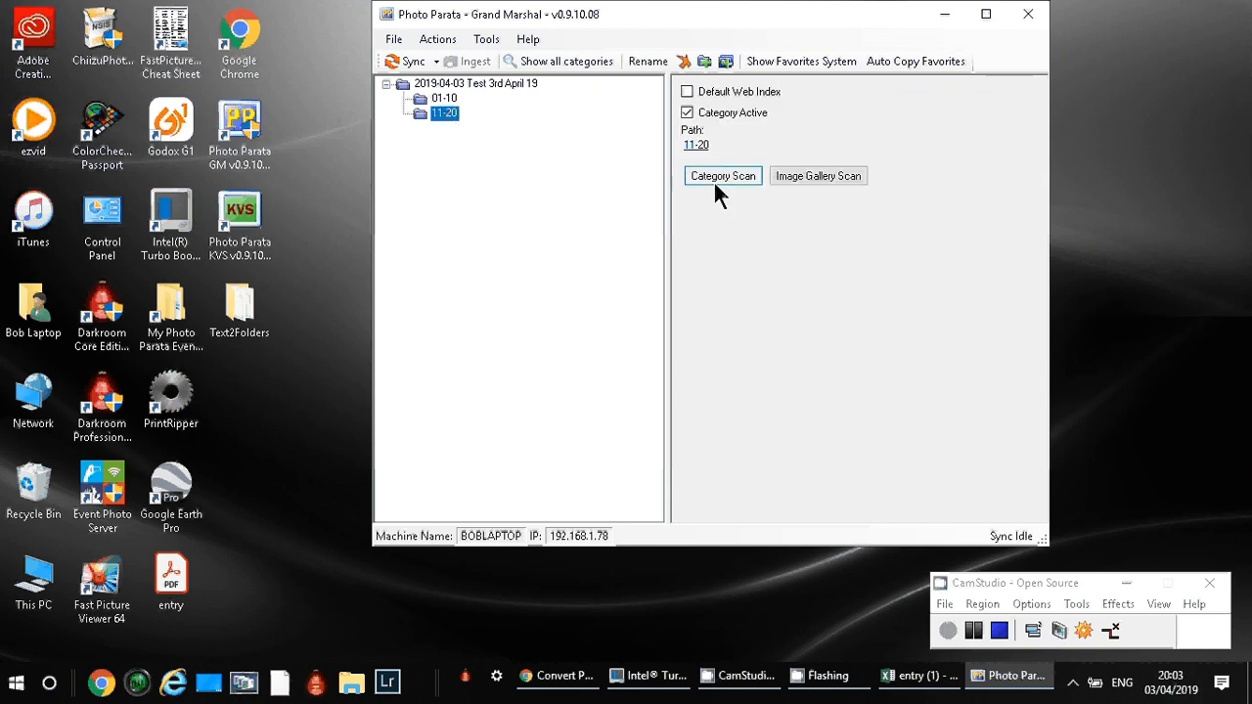
left_click(784, 171)
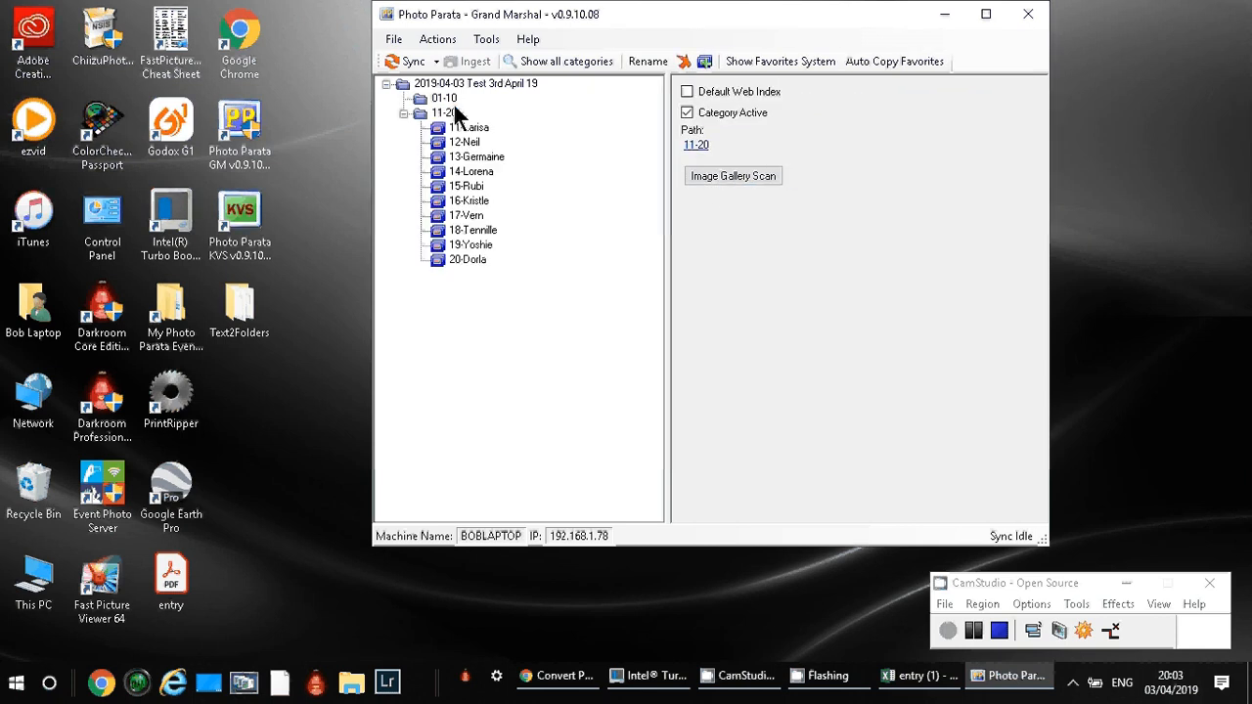
left_click(453, 102)
left_click(806, 172)
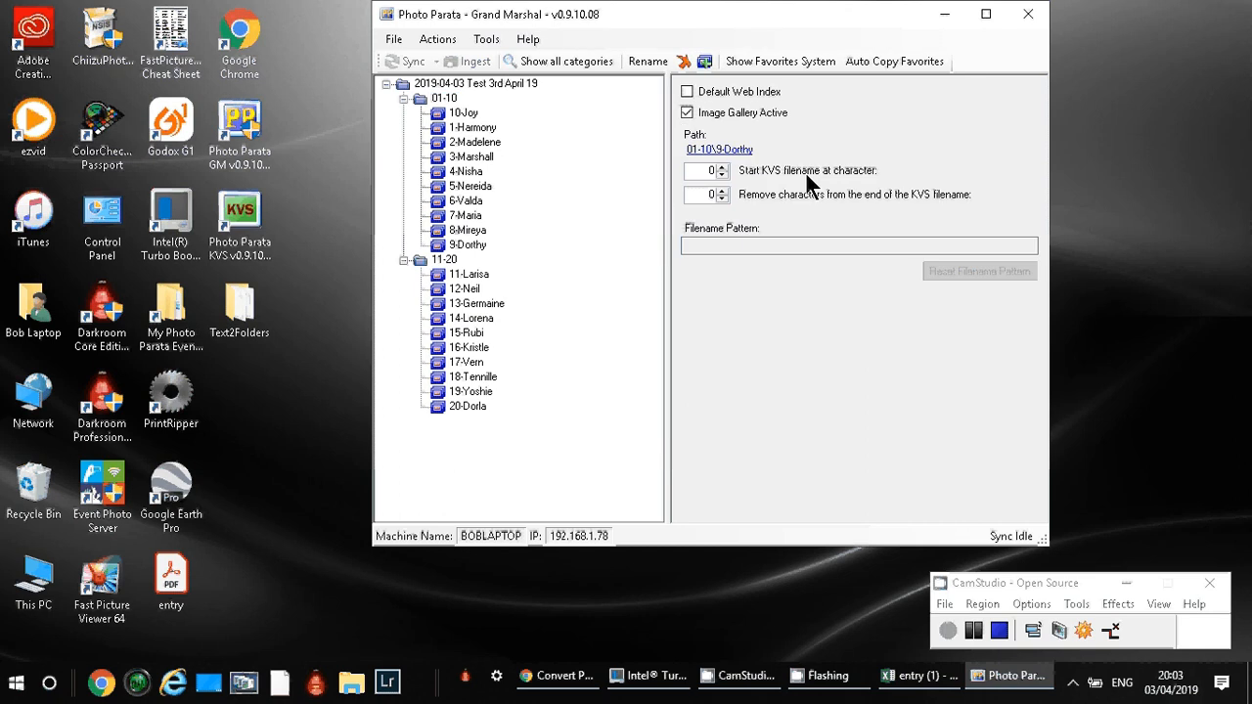